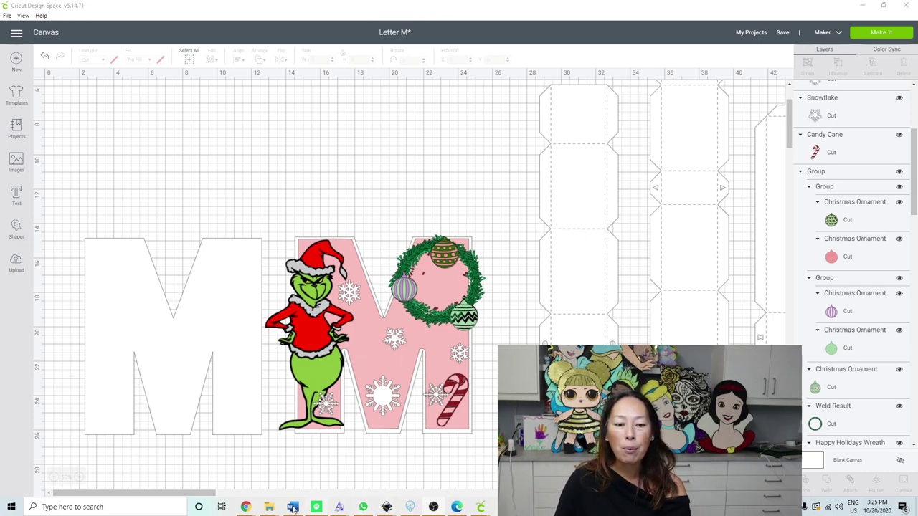
Show the Etsy listing for the 3D square letters and numbers SVG pack, priced $18.00.
mouse_move(246, 506)
left_click(273, 467)
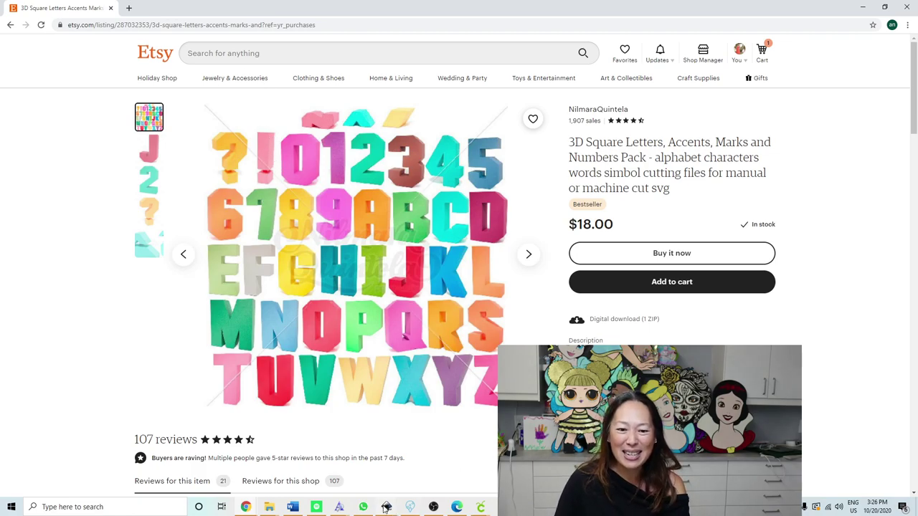
left_click(452, 466)
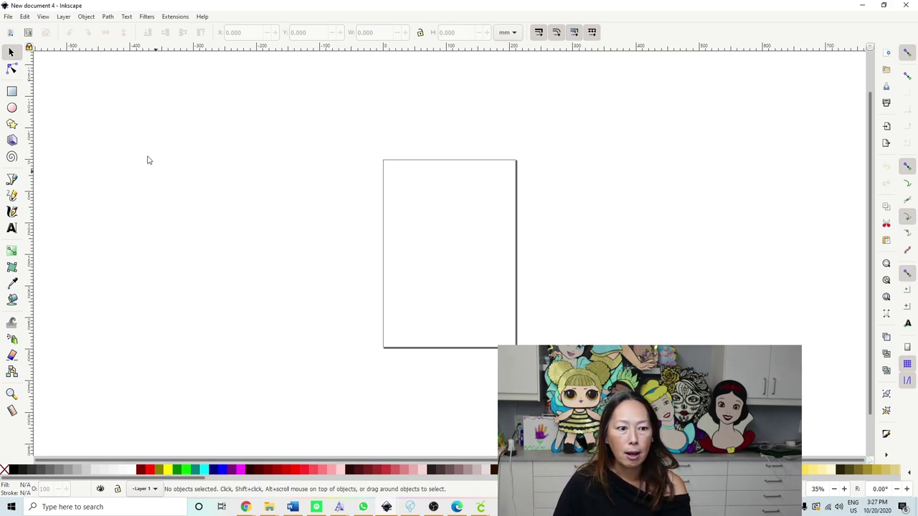
Preview the letter files, then import 'Cut File_Dashed Line Score_Square Letter M'.
left_click(8, 16)
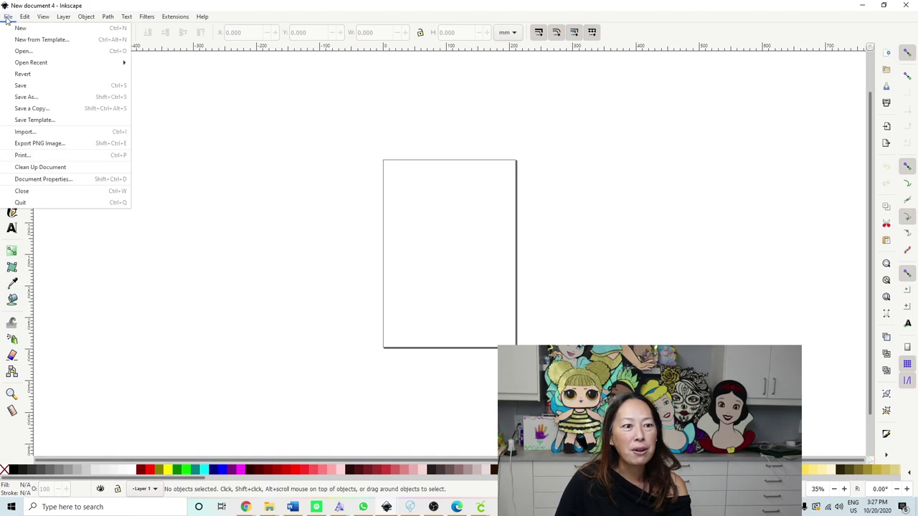
left_click(41, 133)
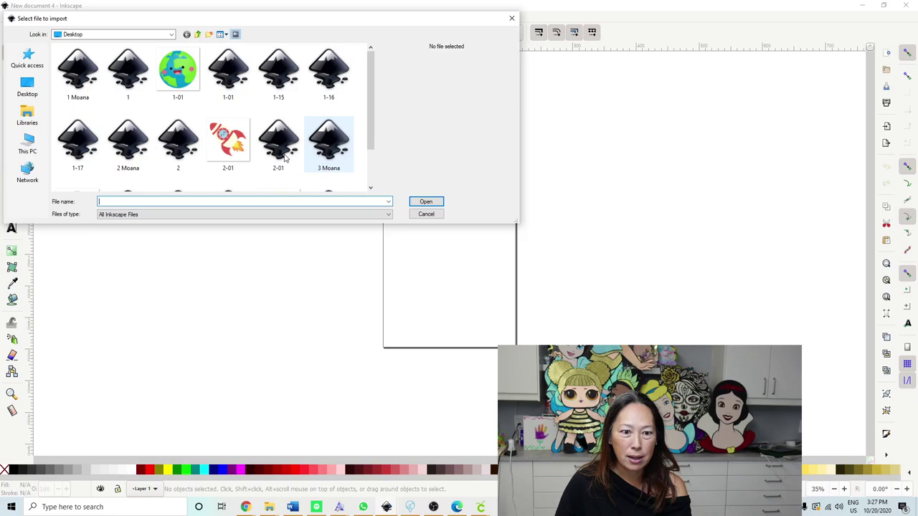
scroll(285, 158, "down", 3)
scroll(284, 158, "down", 5)
scroll(284, 158, "down", 3)
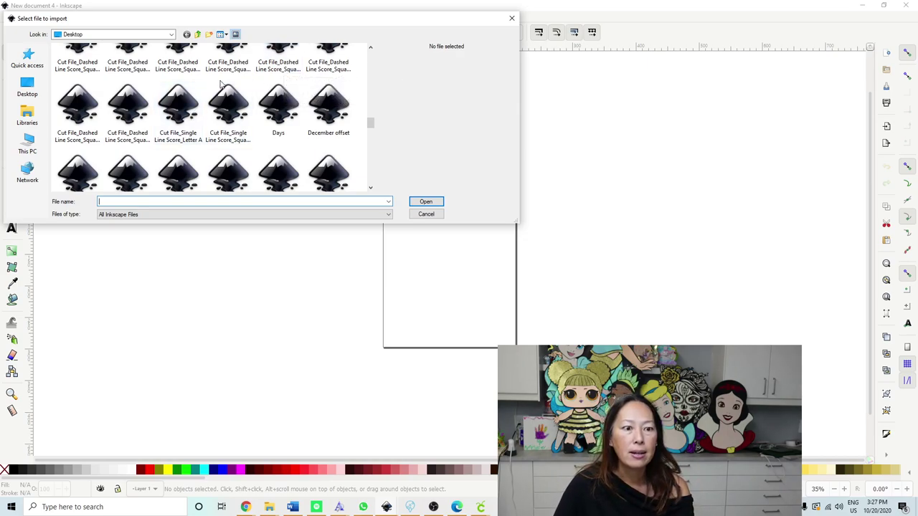
left_click(126, 132)
left_click(79, 119)
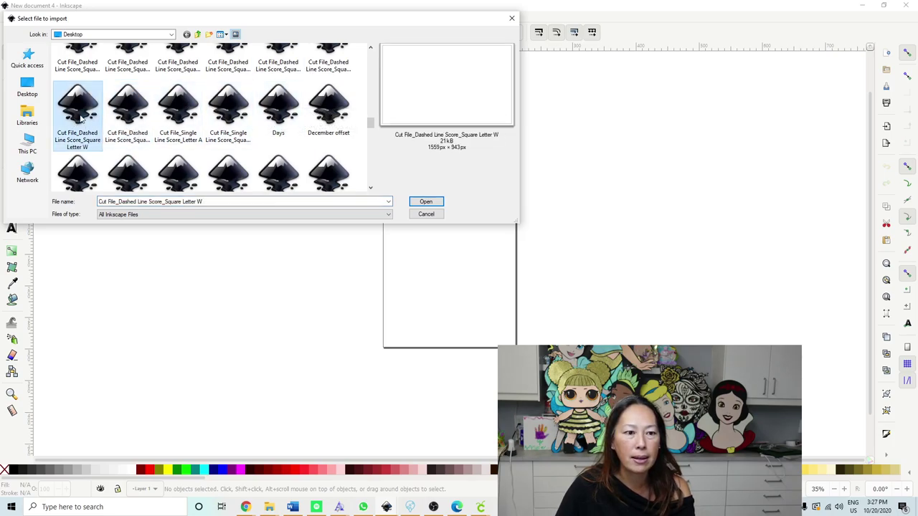
scroll(315, 66, "up", 1)
left_click(273, 75)
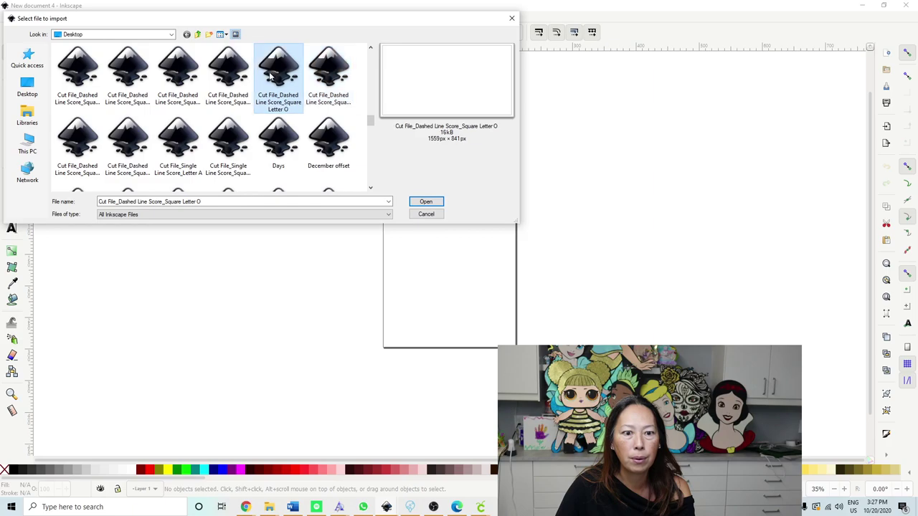
left_click(225, 79)
left_click(172, 80)
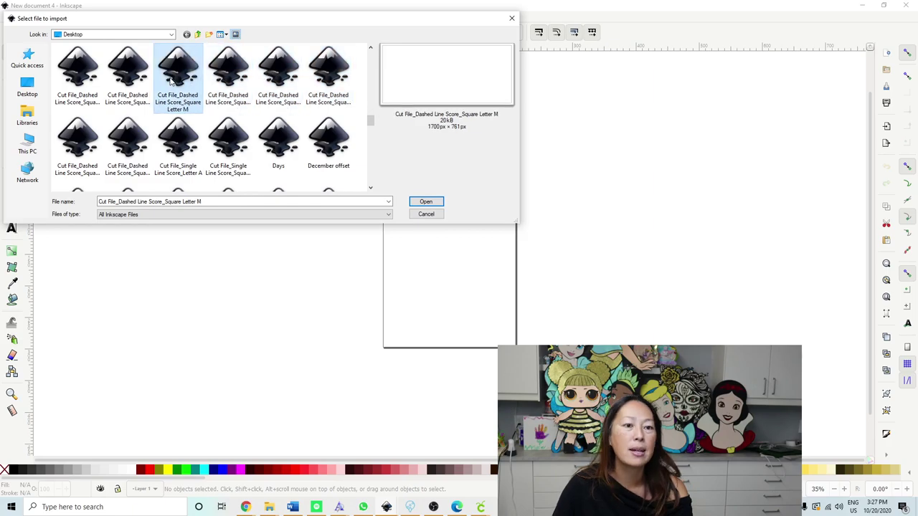
double_click(170, 81)
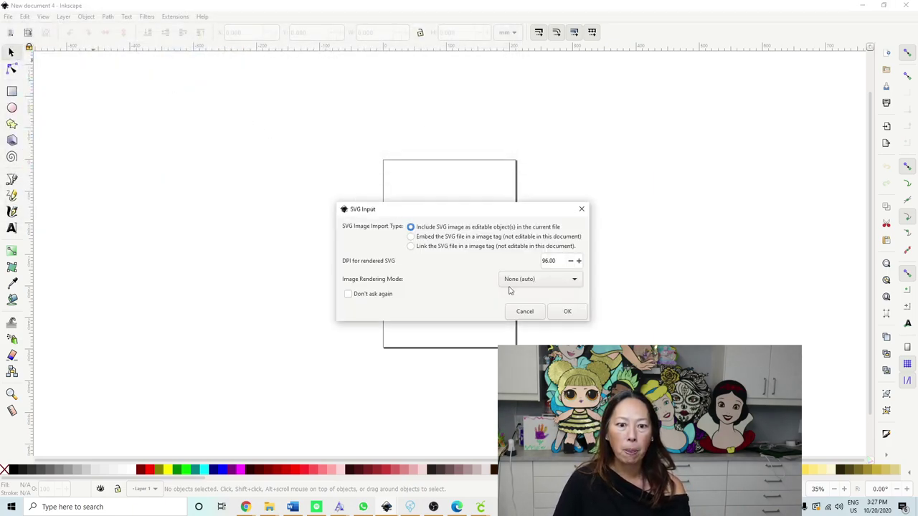
Bring in the M pieces, fill them pink-red, and scale proportionally to about 867 × 382 mm.
left_click(566, 313)
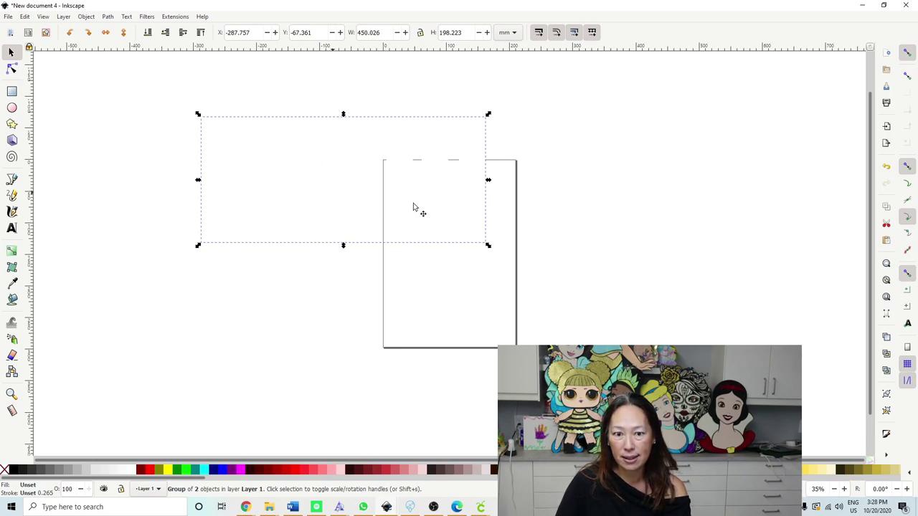
left_click(315, 470)
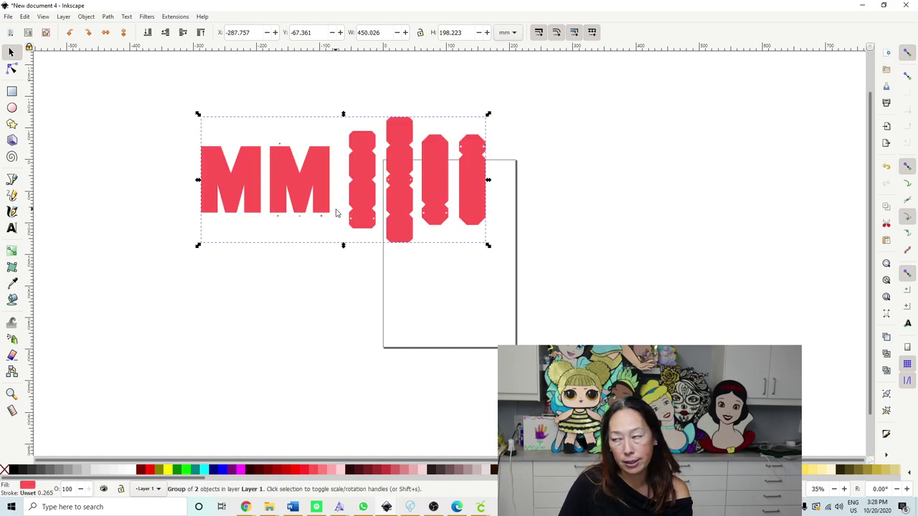
left_click(421, 33)
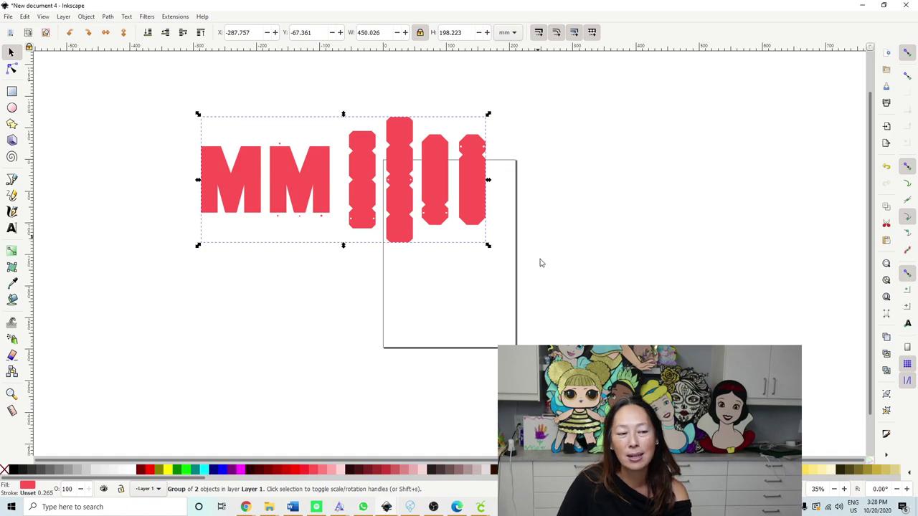
left_click_drag(488, 245, 509, 223)
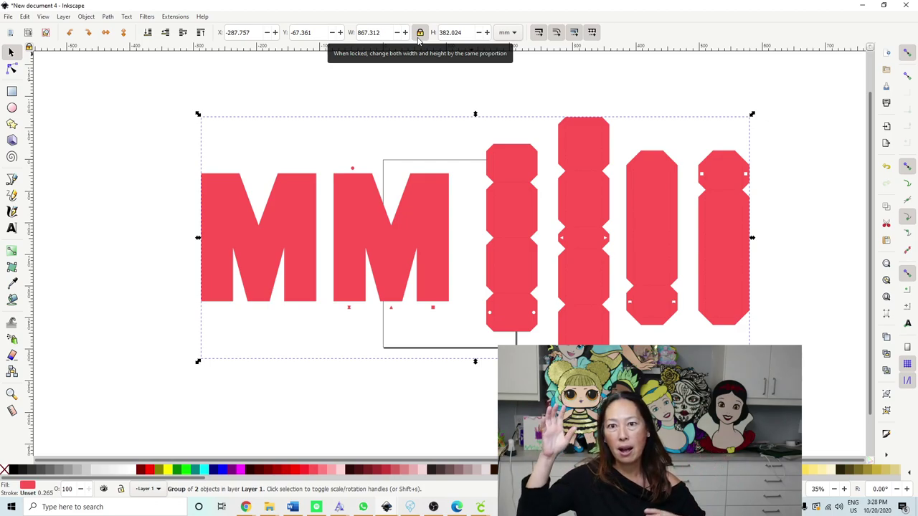
left_click(419, 32)
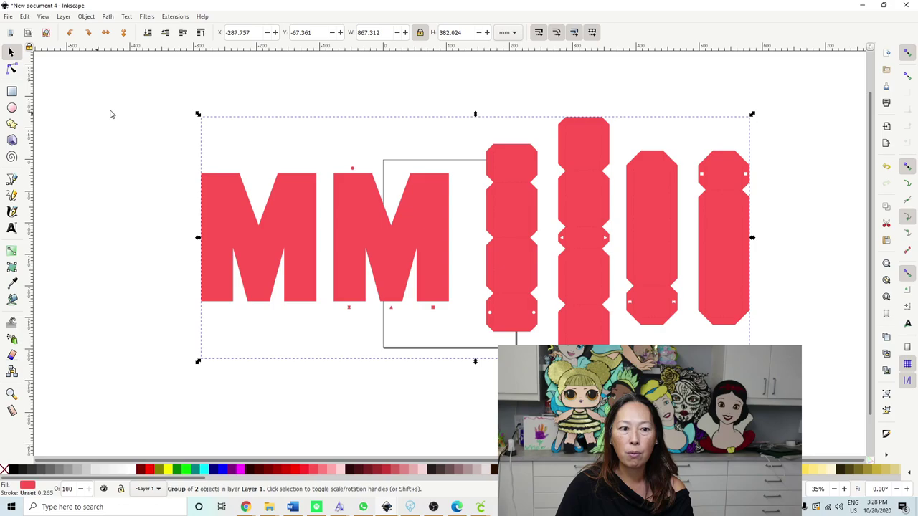
Paint-bucket the left M with an aqua fill shrunk 10 mm inward.
key("Escape")
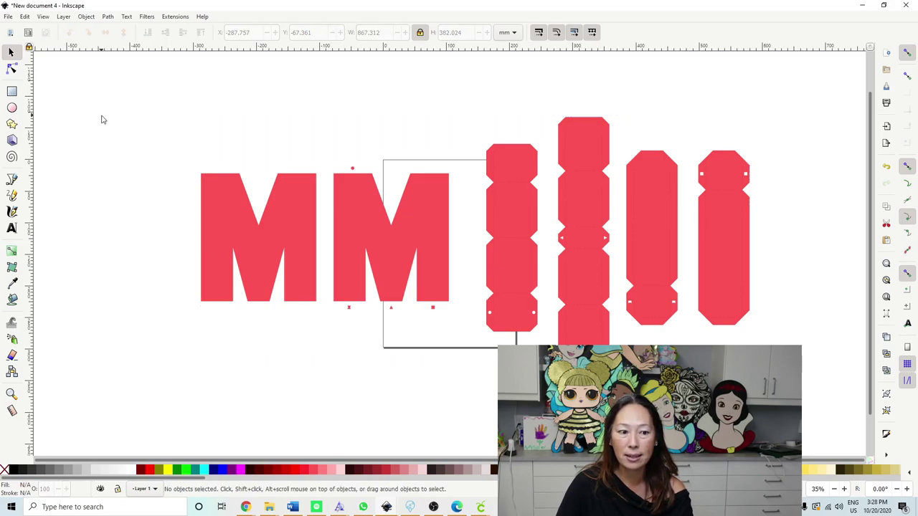
left_click(12, 301)
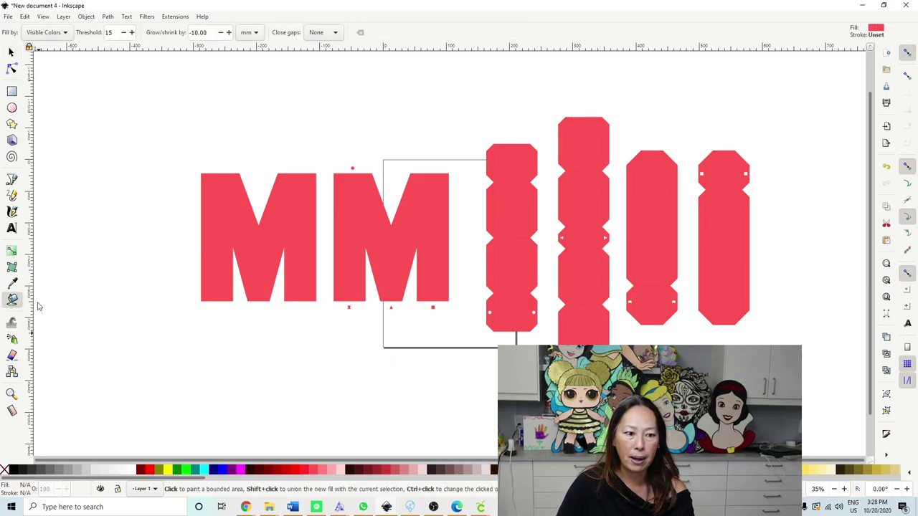
left_click(206, 471)
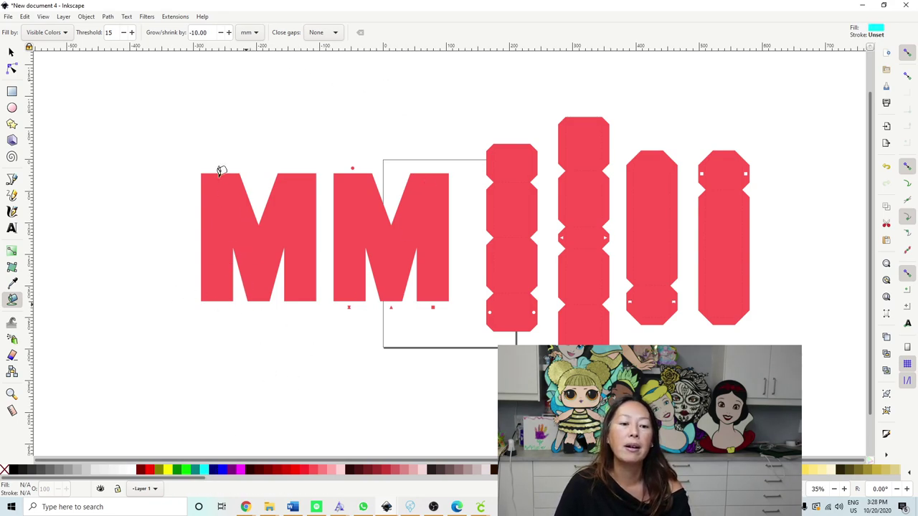
triple_click(209, 32)
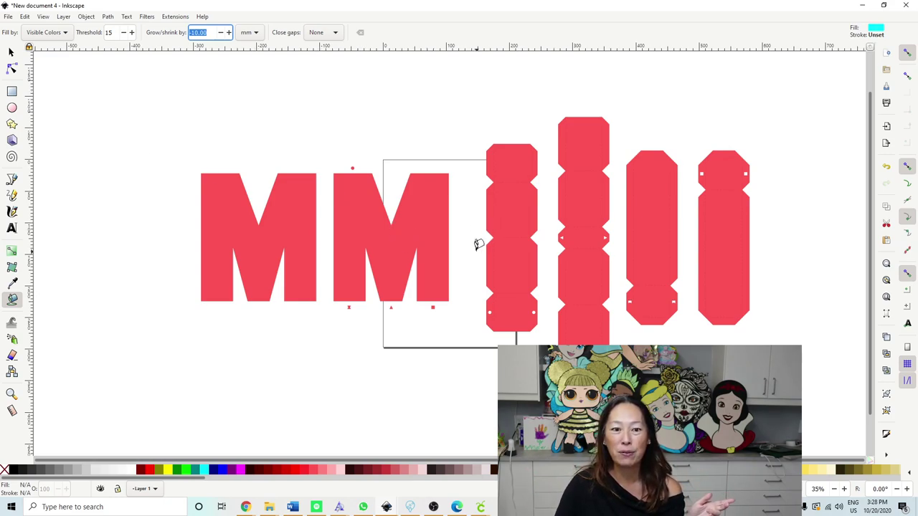
left_click(233, 209)
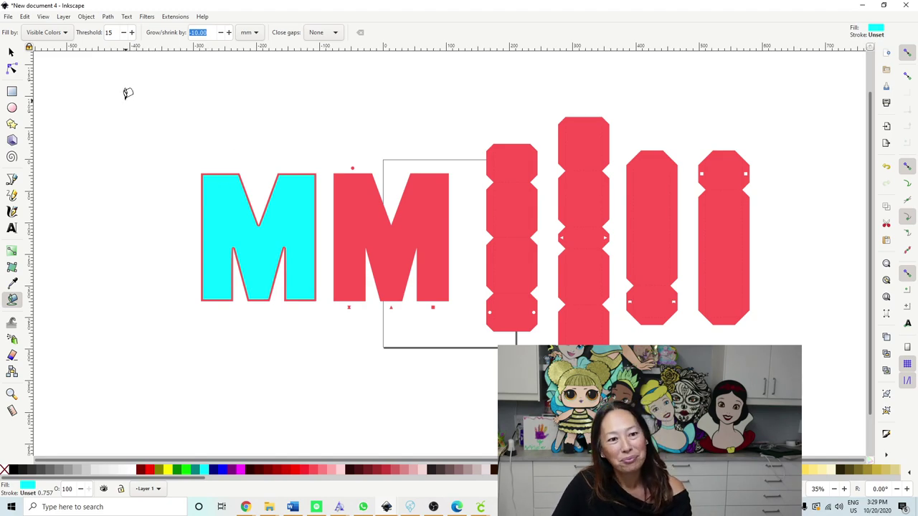
left_click(12, 53)
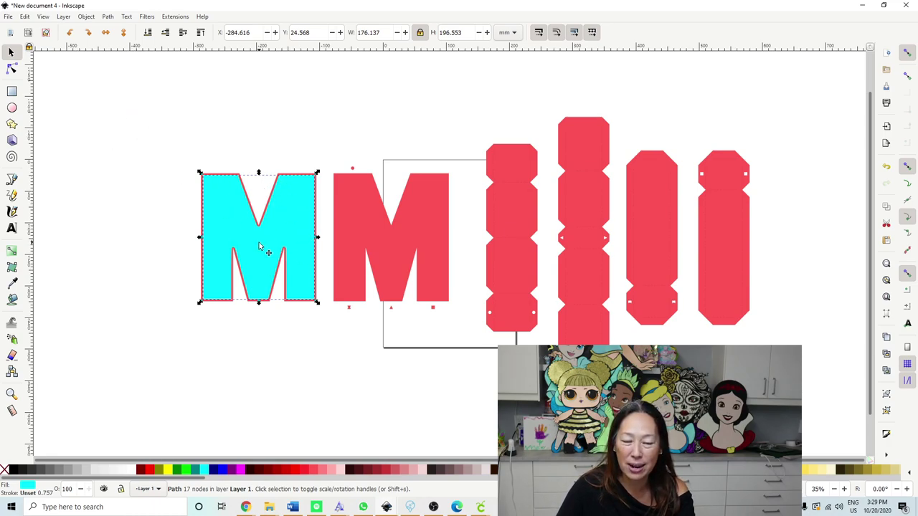
Paint-bucket the second M with a dark red fill shrunk 20 mm inward.
left_click(81, 104)
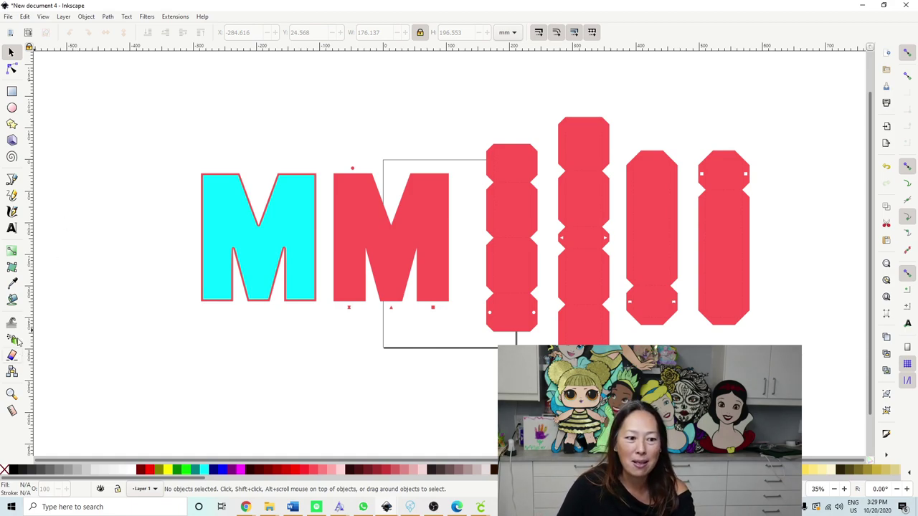
left_click(12, 301)
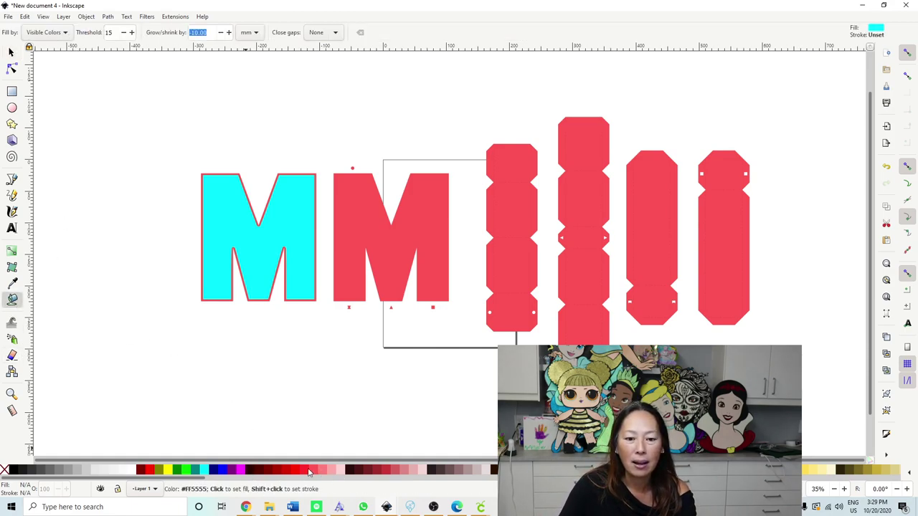
left_click(388, 470)
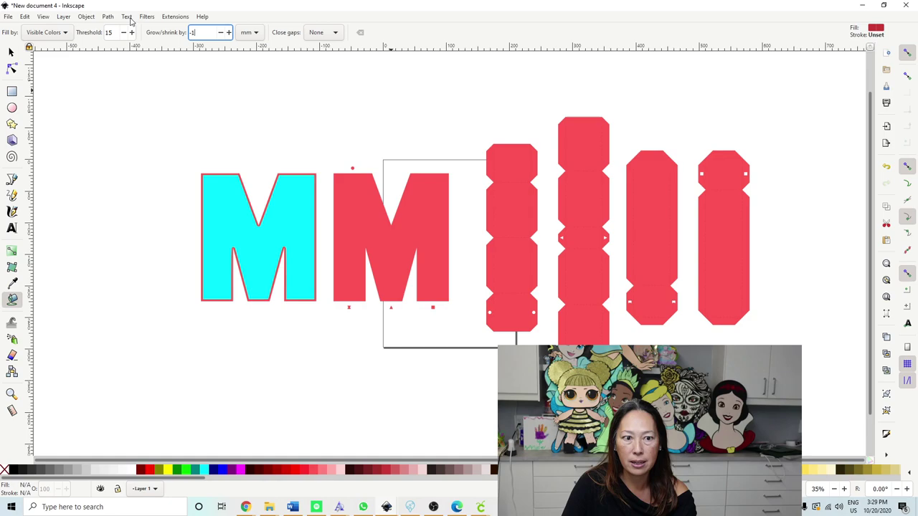
type("20")
key("Return")
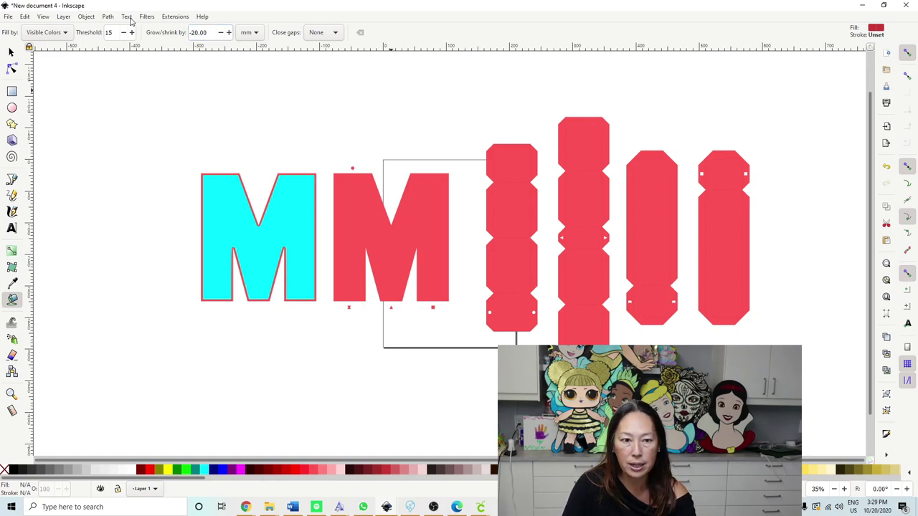
left_click(367, 202)
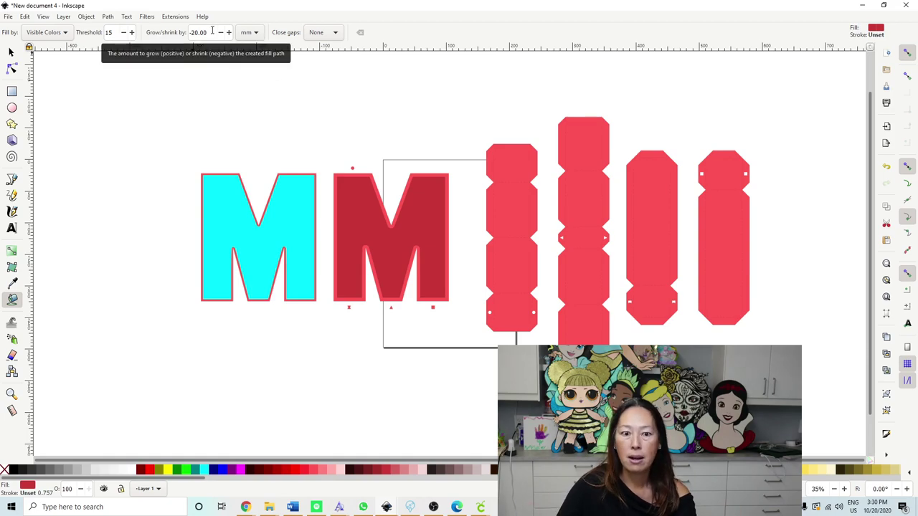
left_click(12, 53)
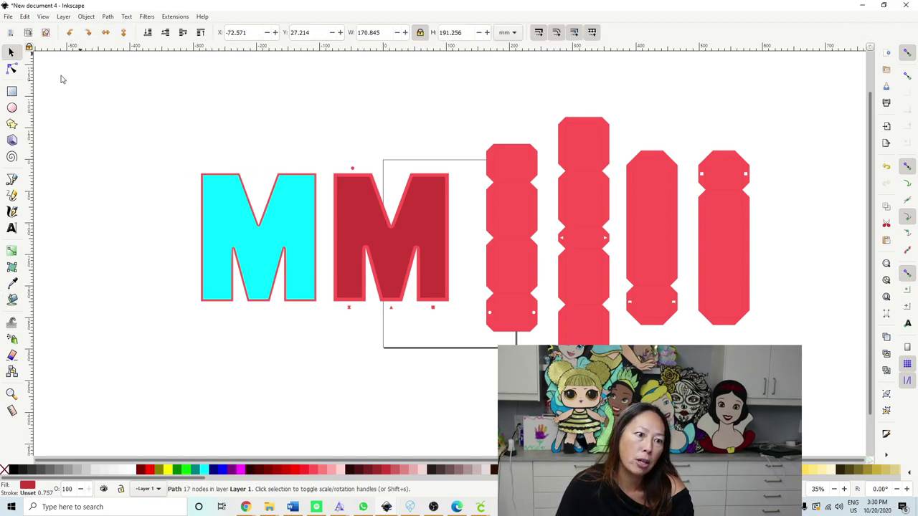
left_click(121, 131)
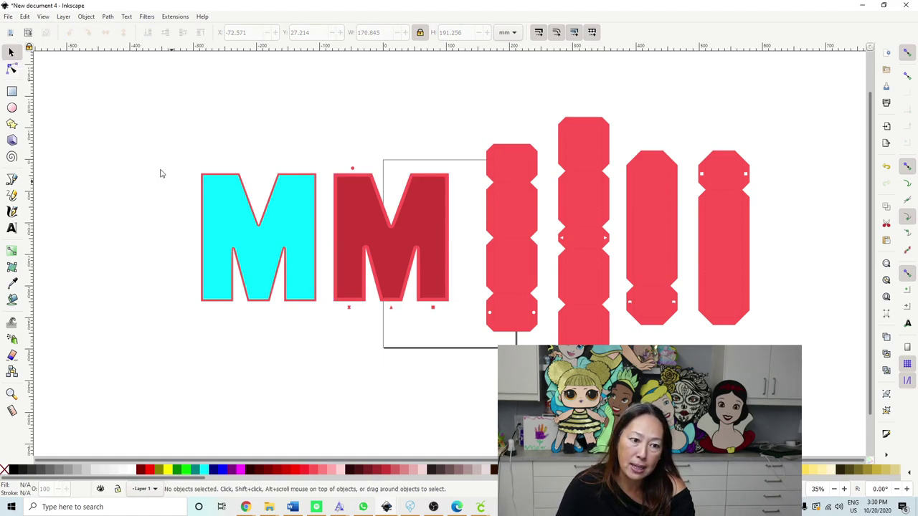
Cover the second M with a pale grey fill grown 20 mm beyond its outline.
left_click(13, 300)
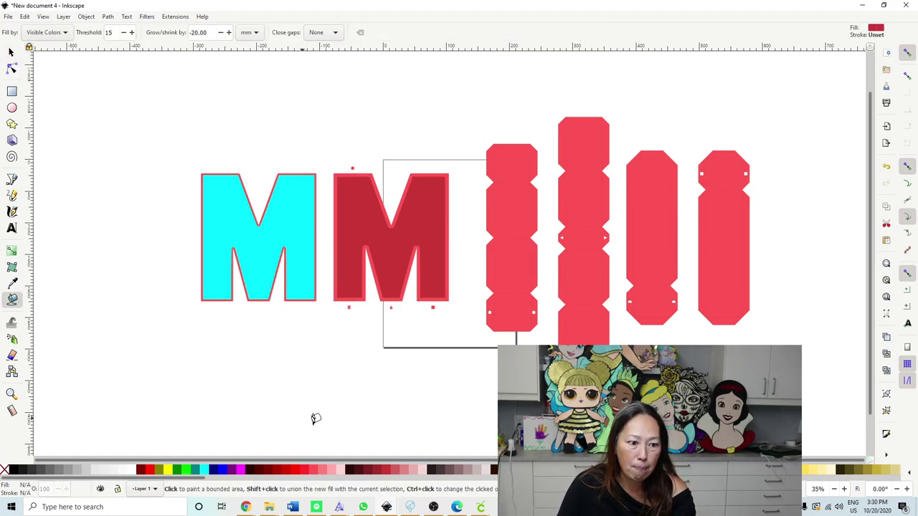
left_click(487, 471)
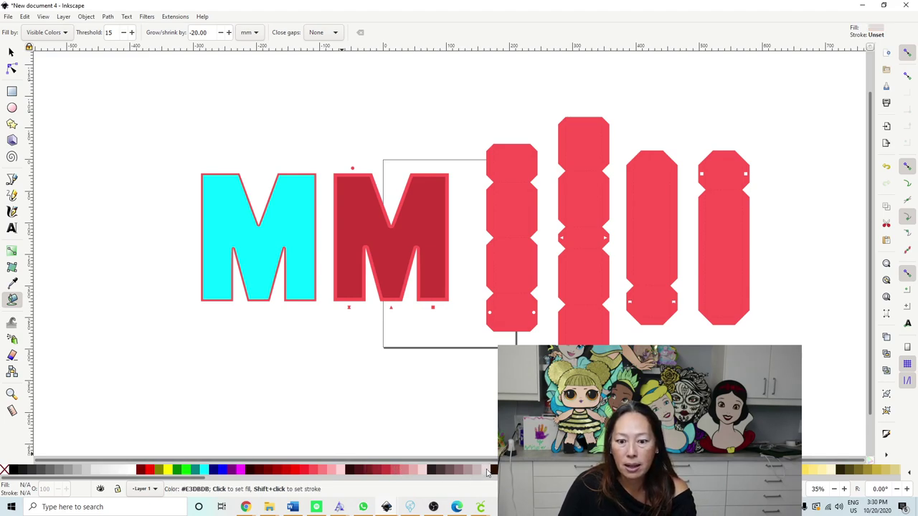
left_click_drag(209, 33, 180, 32)
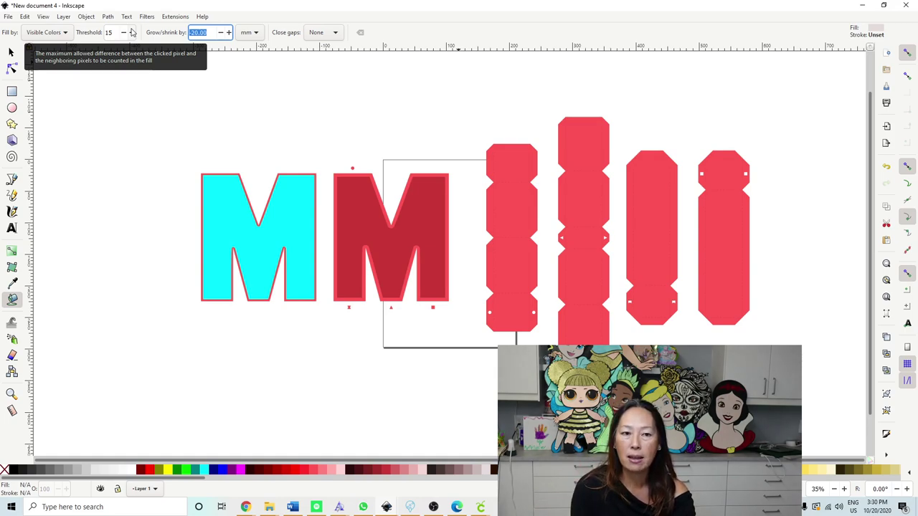
type("20")
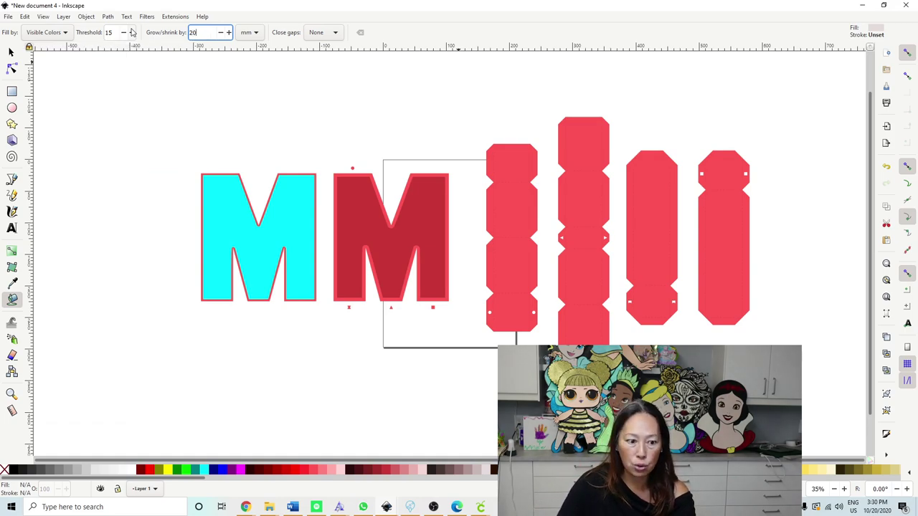
key("Return")
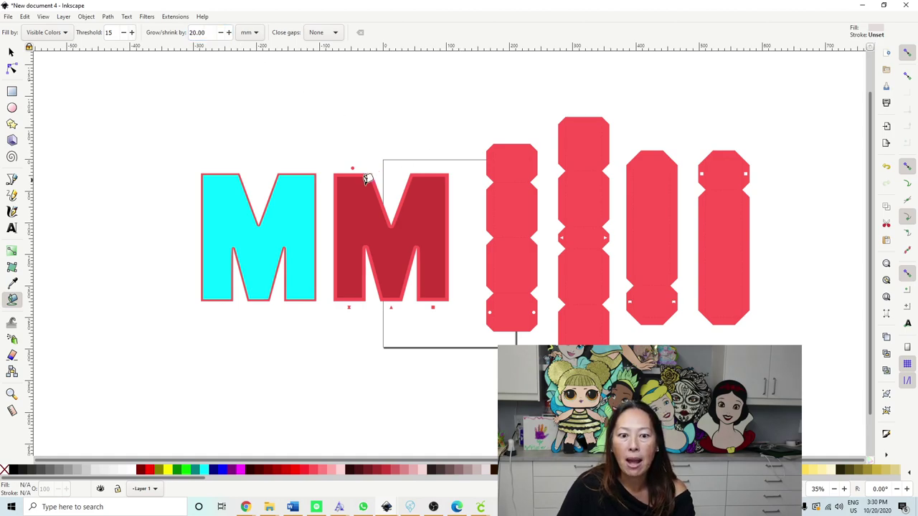
left_click(429, 196)
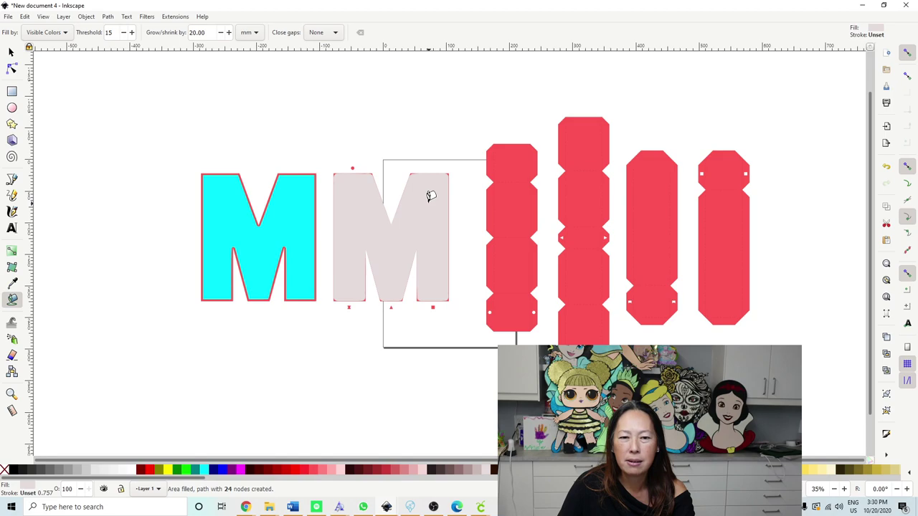
left_click(429, 196)
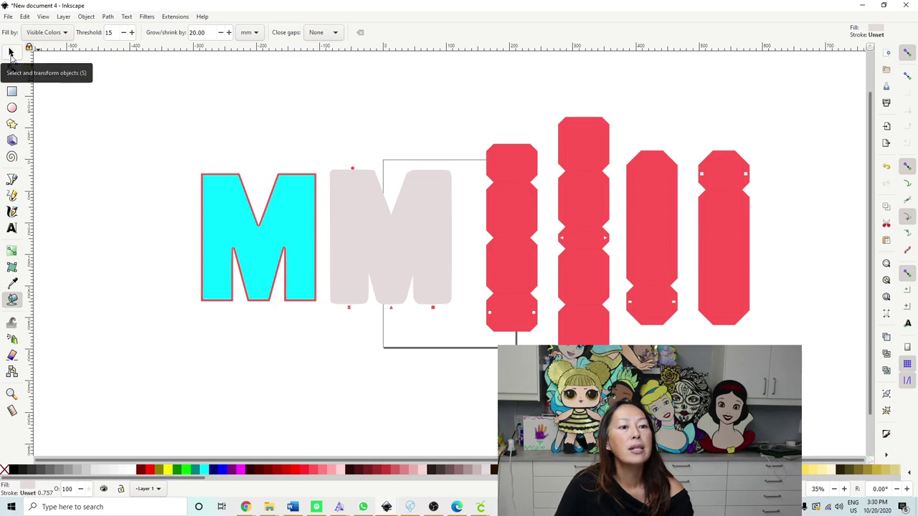
Select both M's and the four tab strips, then convert them to paths.
left_click(11, 52)
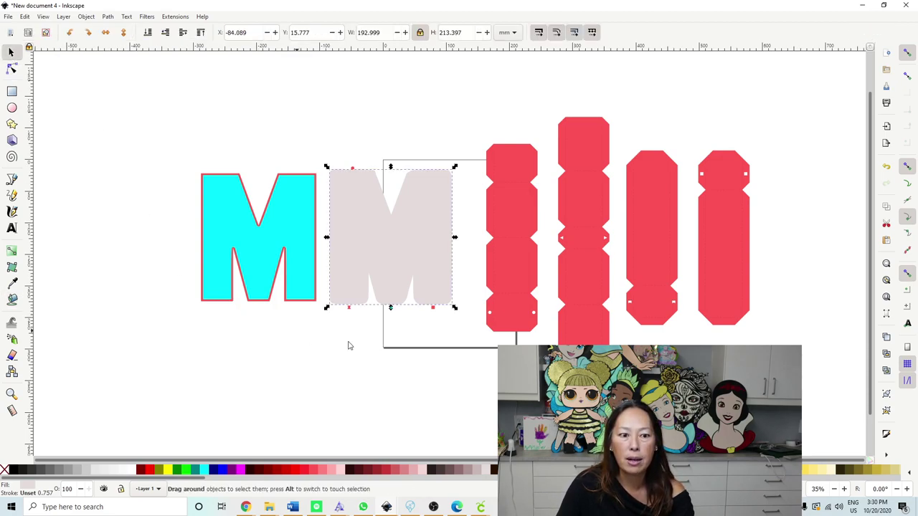
left_click_drag(69, 61, 826, 396)
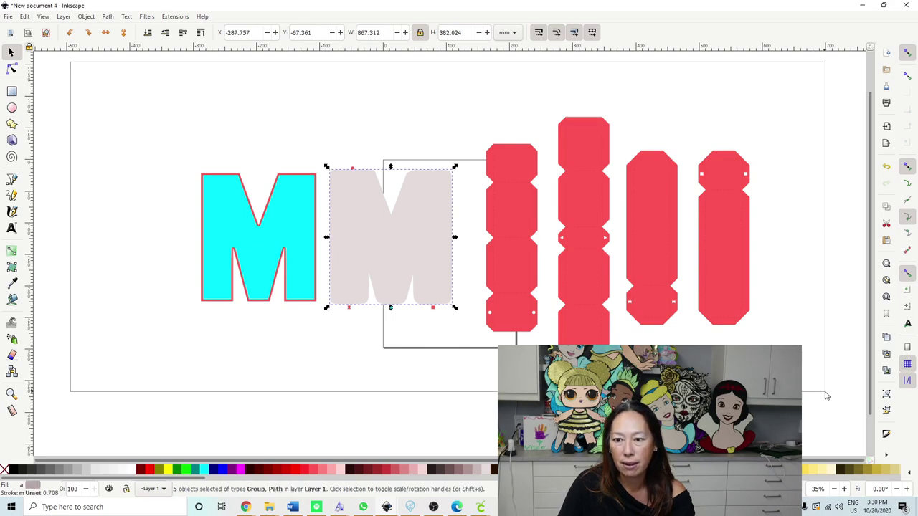
left_click(108, 17)
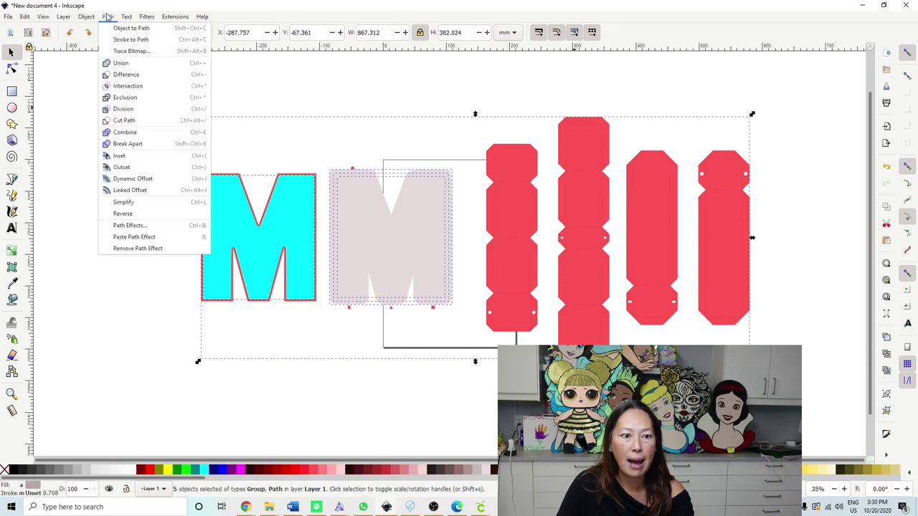
left_click(112, 29)
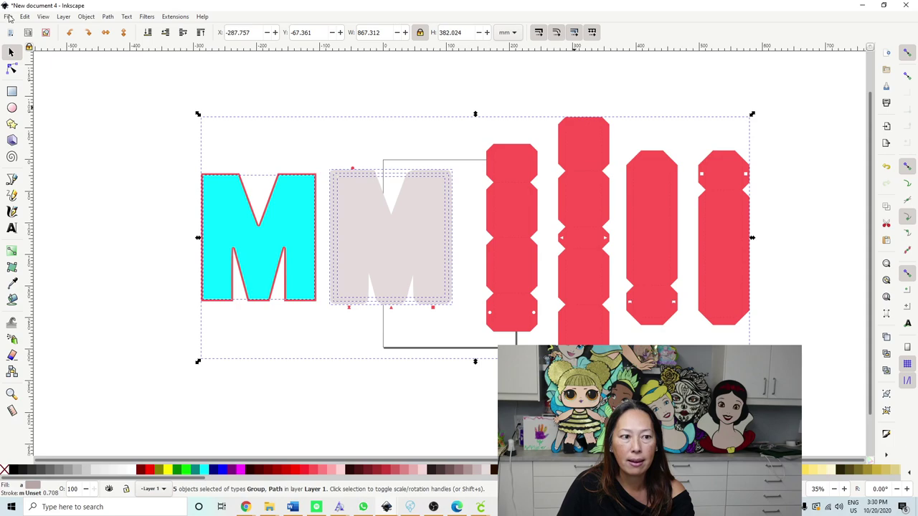
left_click(9, 17)
left_click(24, 17)
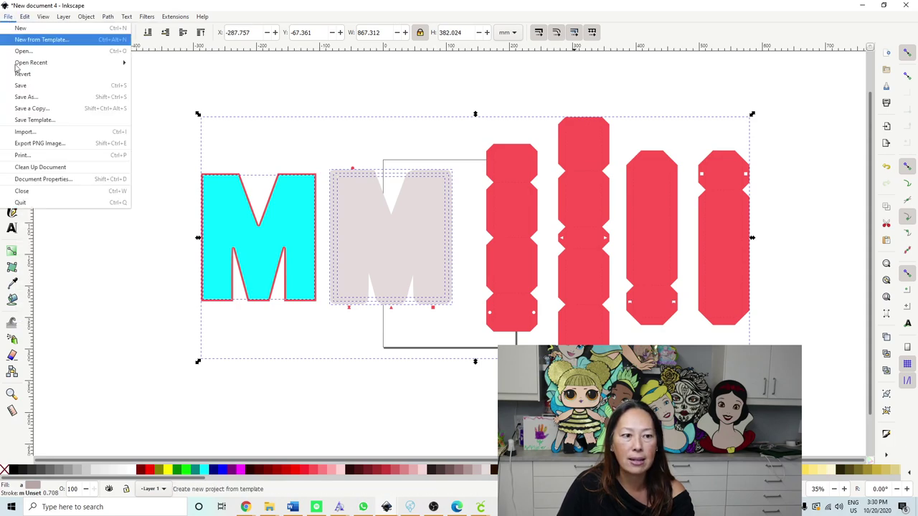
key("Escape")
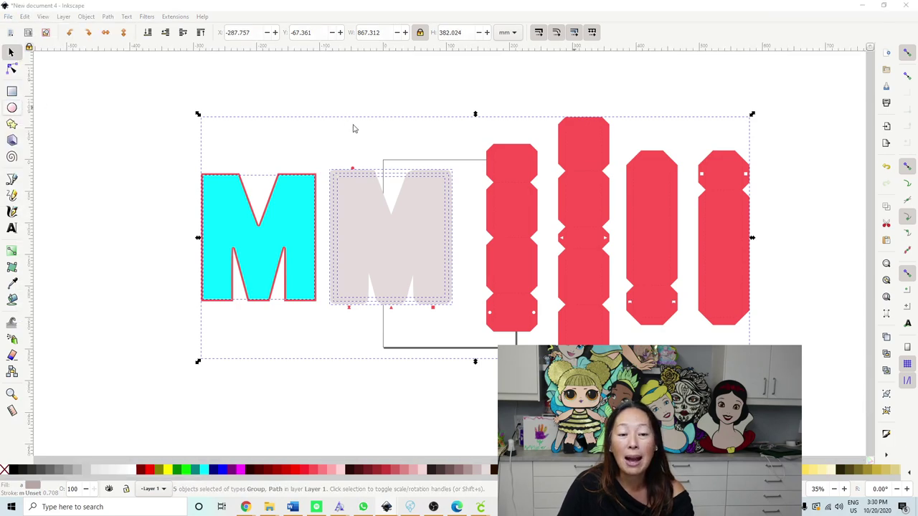
key("ctrl+s")
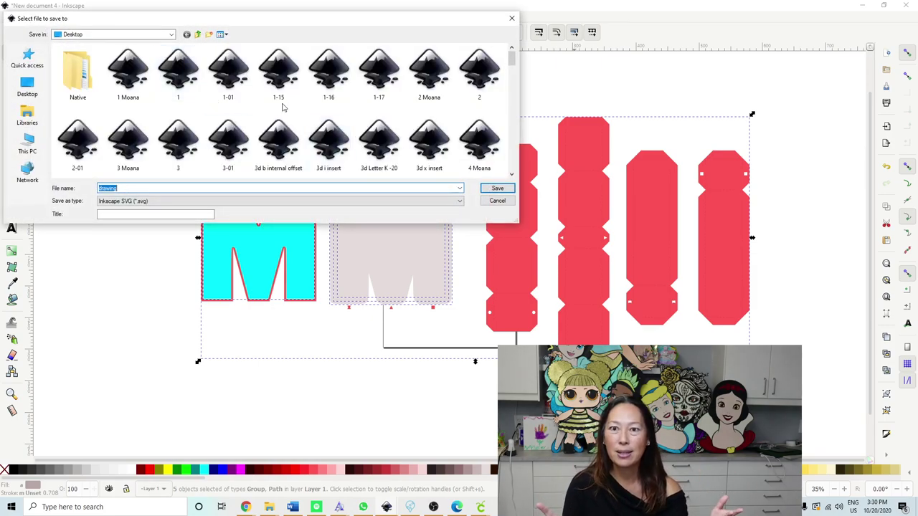
left_click(502, 200)
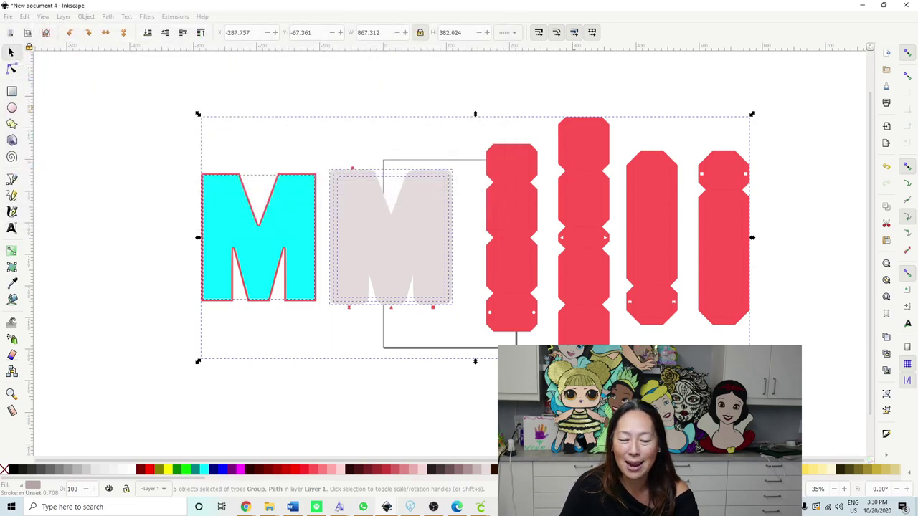
Upload the '3d b internal offset' file to Cricut Design Space and return to the Upload page.
left_click(480, 507)
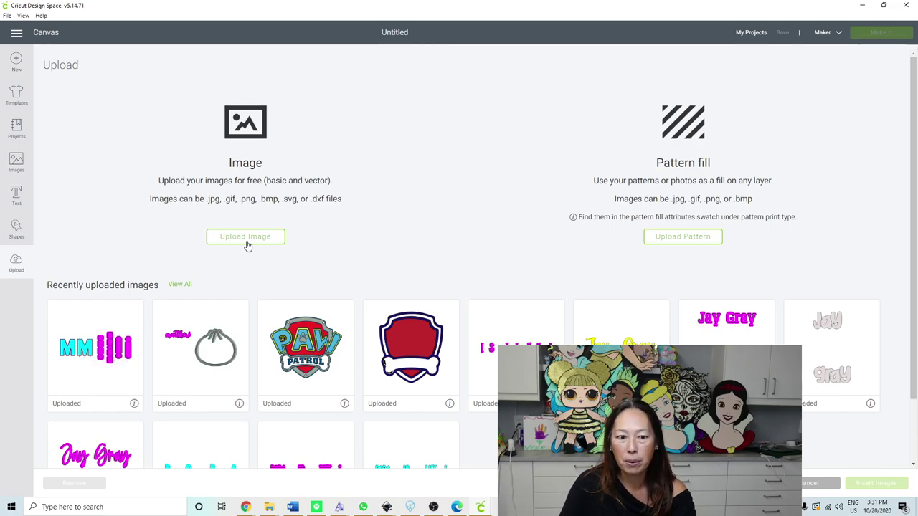
left_click(247, 244)
left_click(474, 261)
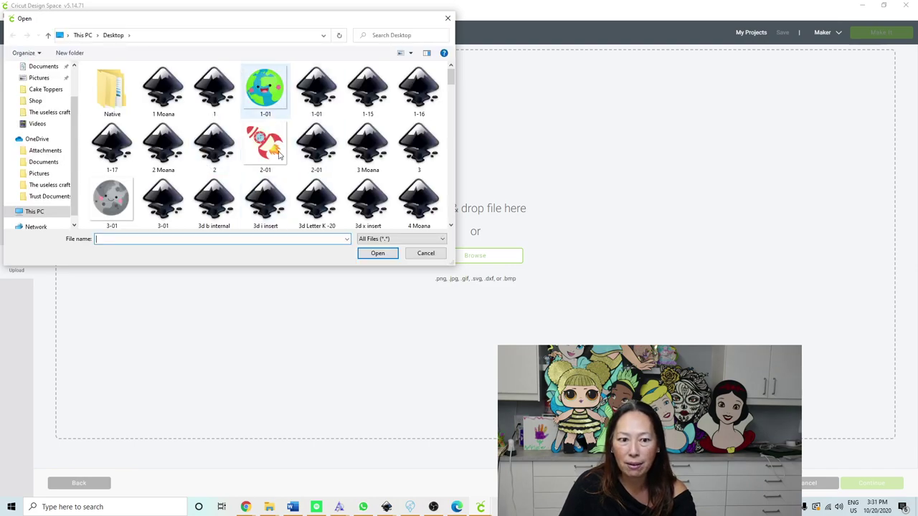
left_click(214, 200)
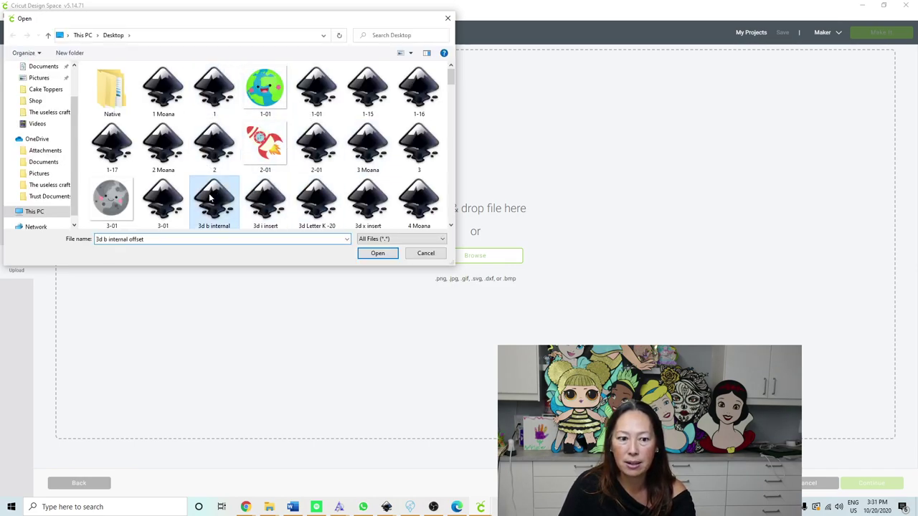
left_click(384, 255)
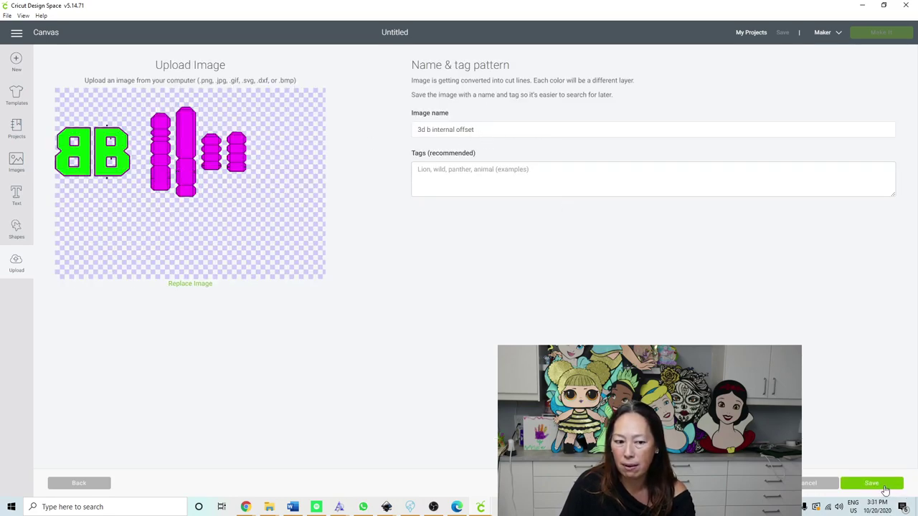
left_click(100, 485)
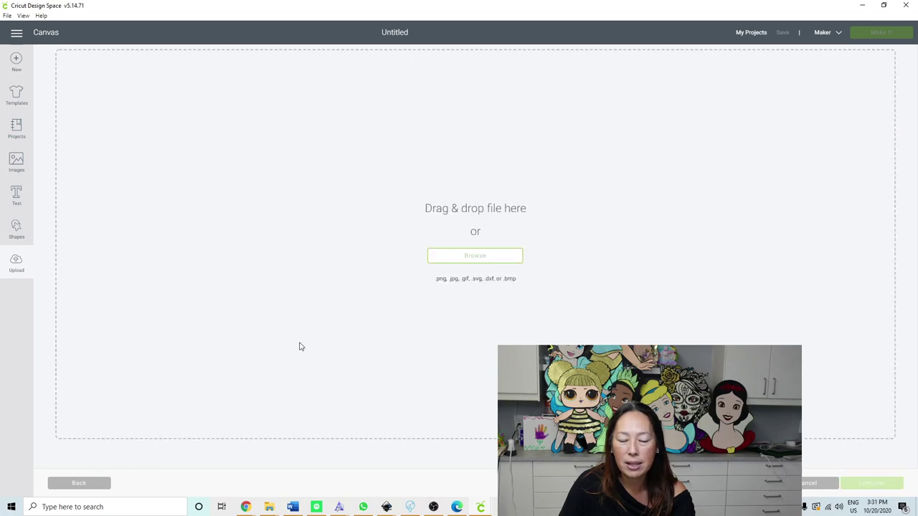
left_click(105, 480)
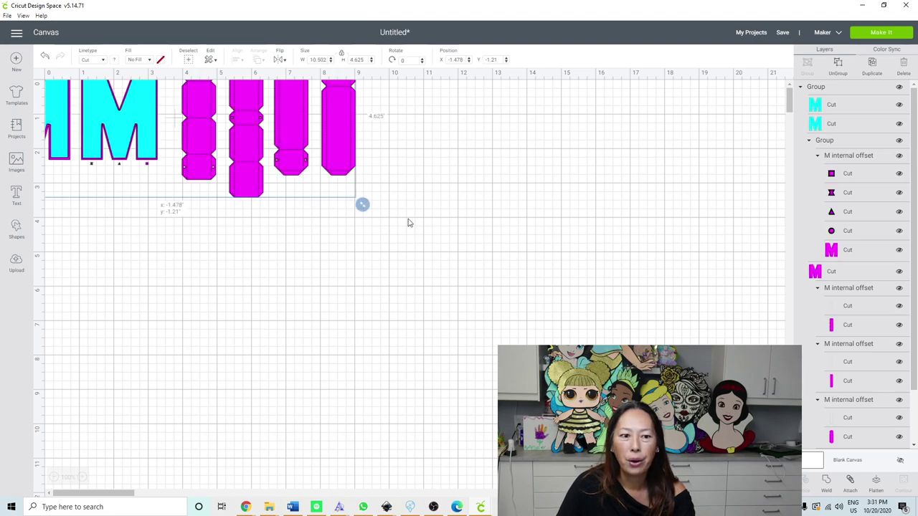
Drag the MM design into the middle of the canvas.
left_click_drag(283, 127, 475, 249)
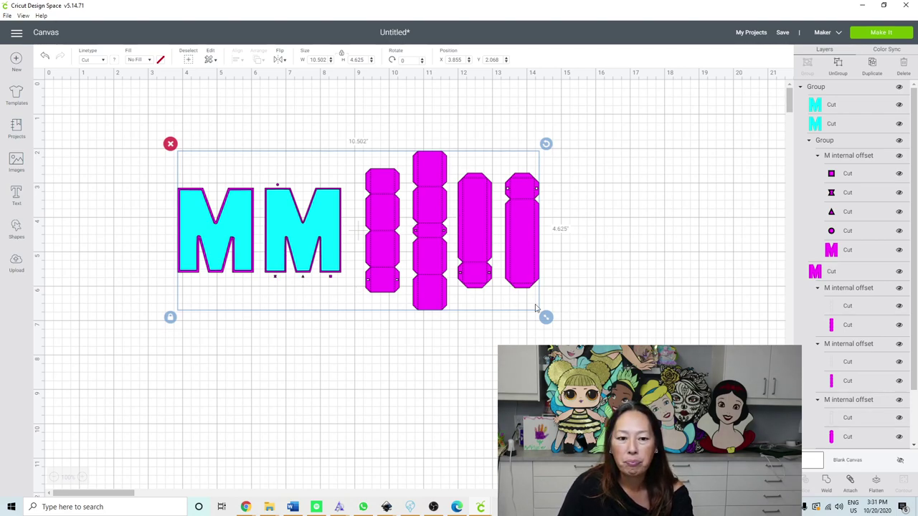
Scale the group to about 16.2 × 7.1 inches and move it toward the top-left.
left_click_drag(546, 317, 742, 396)
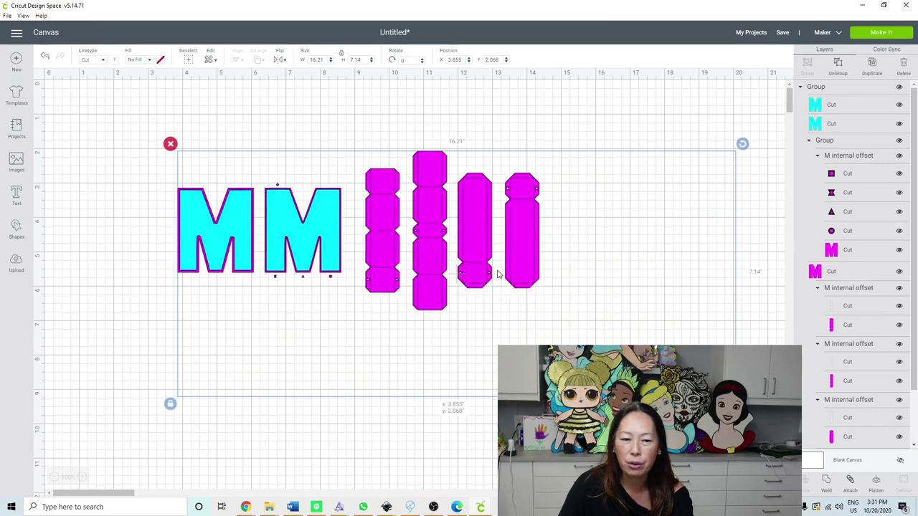
left_click_drag(590, 291, 480, 266)
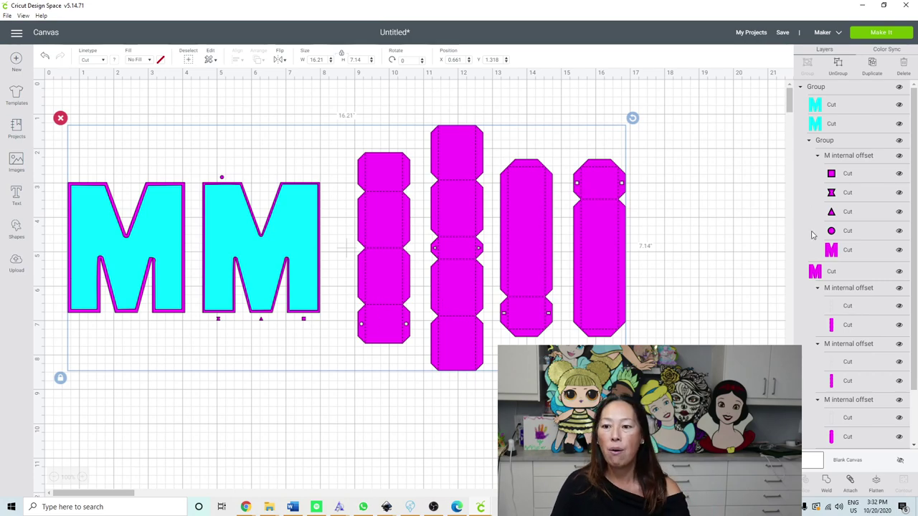
Delete the small square, hourglass, triangle and circle Cut layers near the second M.
left_click(838, 179)
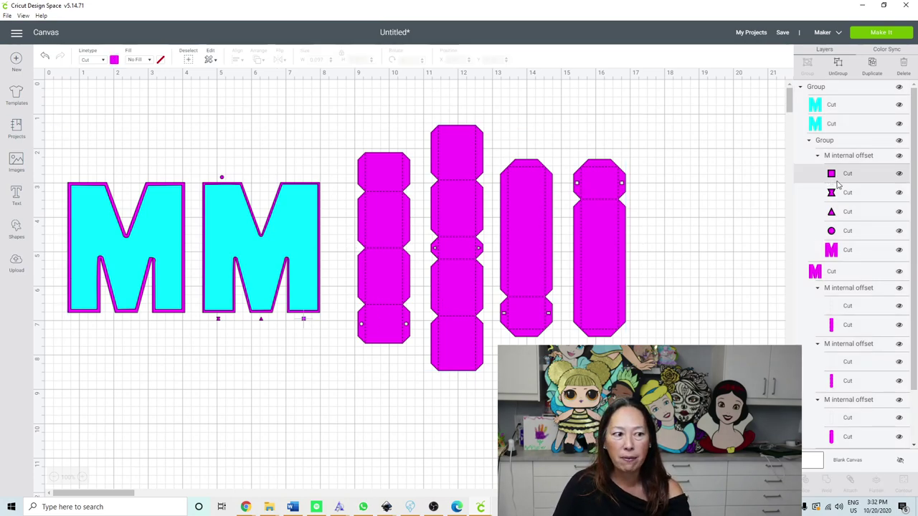
key("Delete")
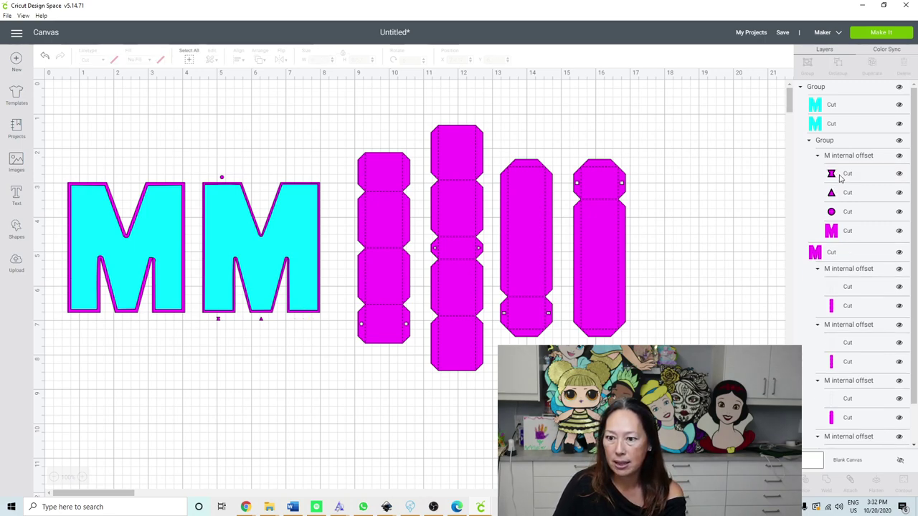
left_click(839, 175)
key("Delete")
left_click(841, 178)
key("Delete")
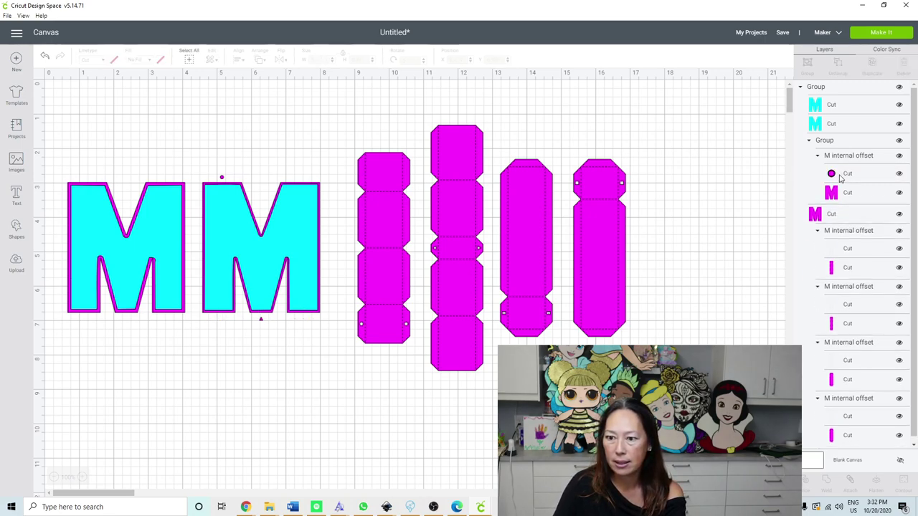
left_click(841, 178)
key("Delete")
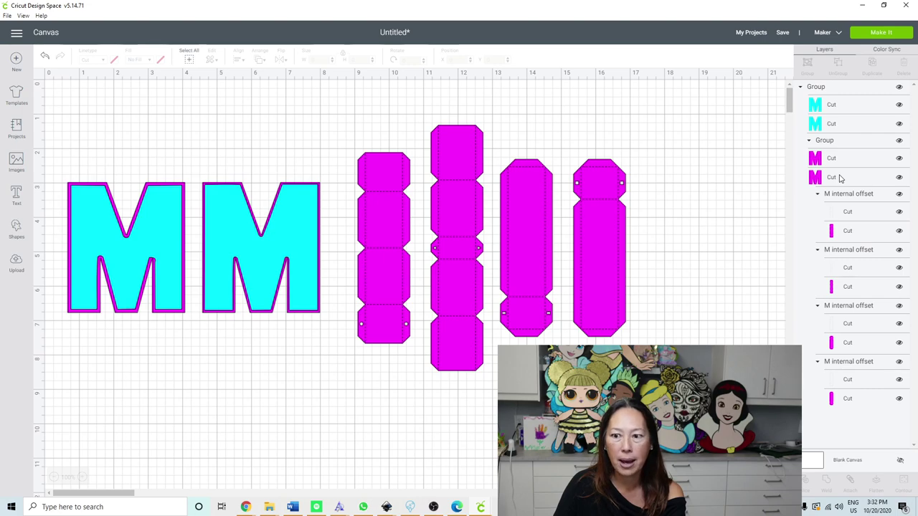
Ungroup the design and bottom-align all of its shapes.
left_click(531, 219)
left_click(838, 65)
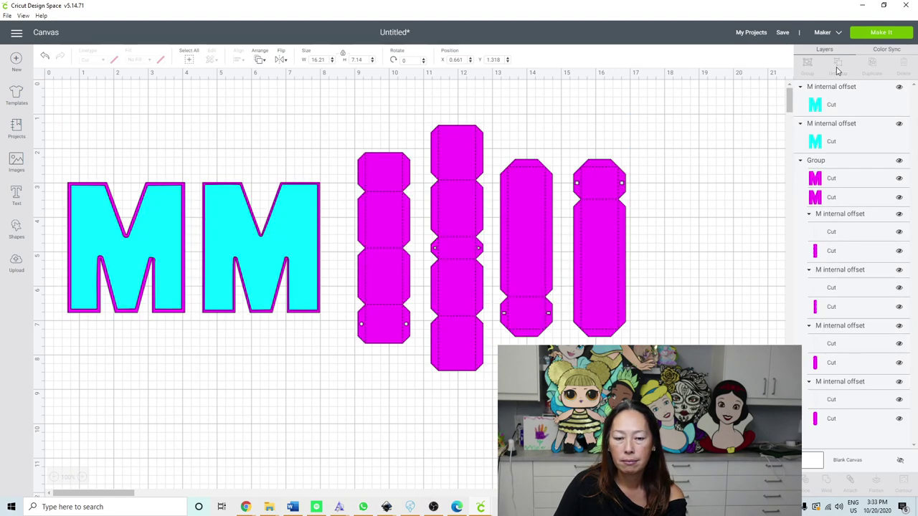
left_click_drag(57, 107, 610, 288)
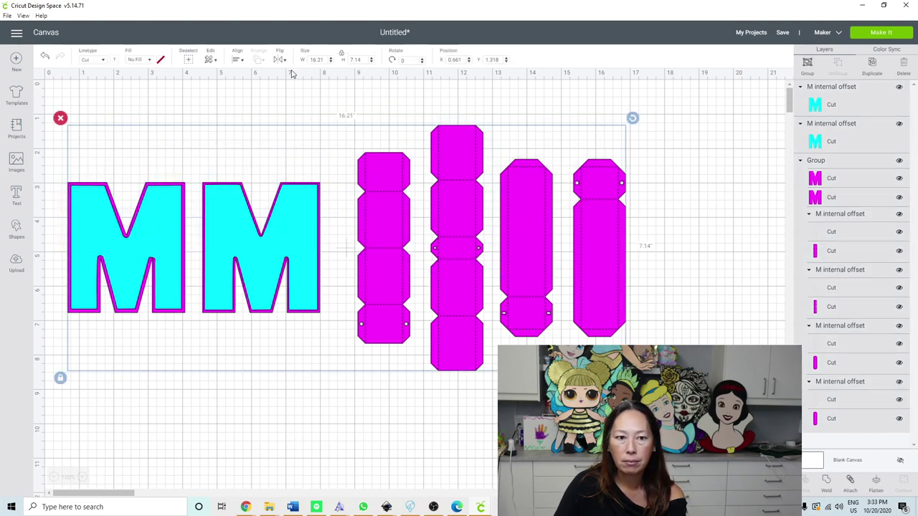
left_click(237, 60)
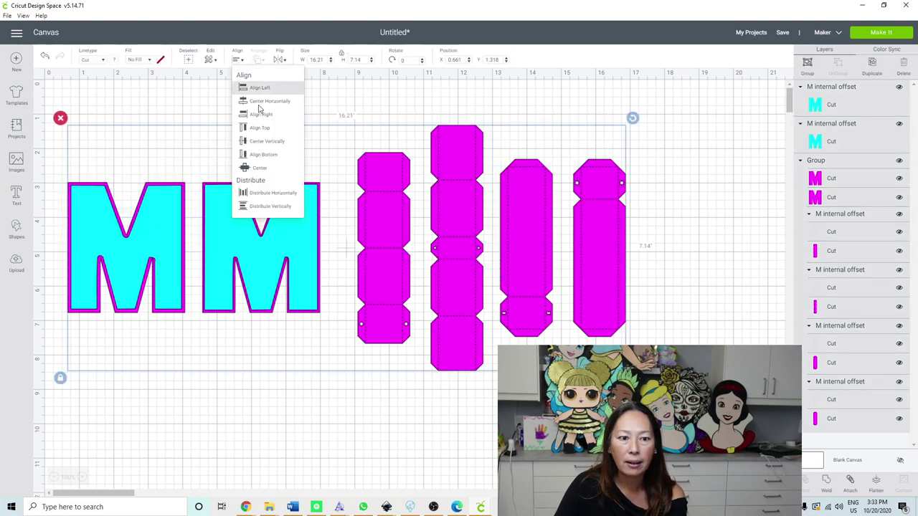
left_click(265, 160)
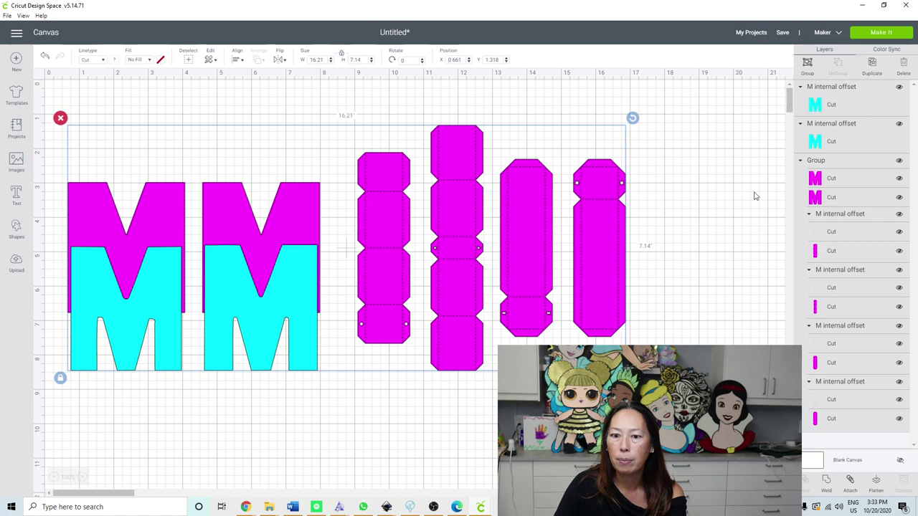
Ungroup the magenta M group and realign all shapes, spanning 16.21 by 7.14 inches.
left_click(830, 163)
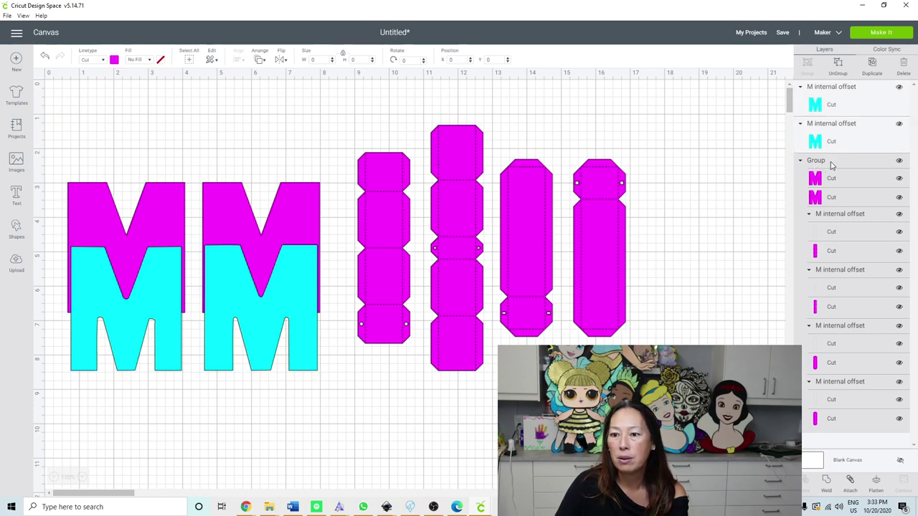
left_click(838, 64)
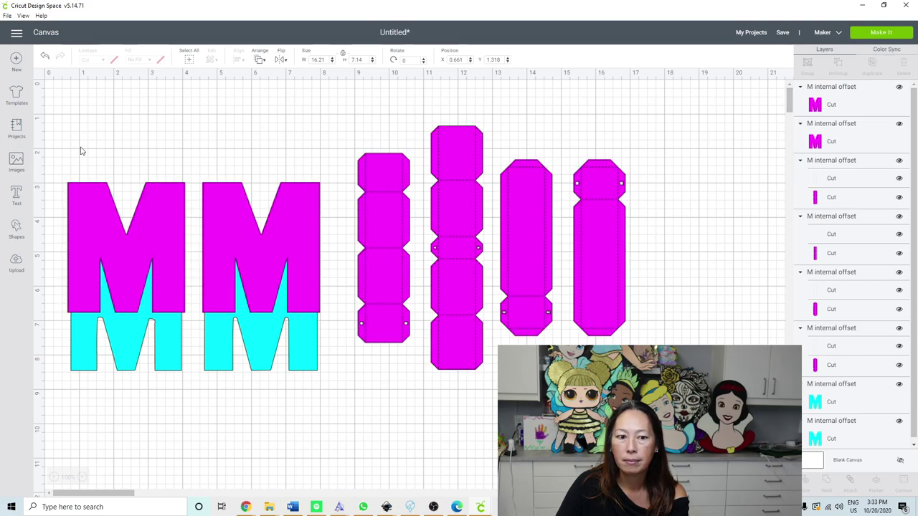
left_click_drag(58, 136, 197, 232)
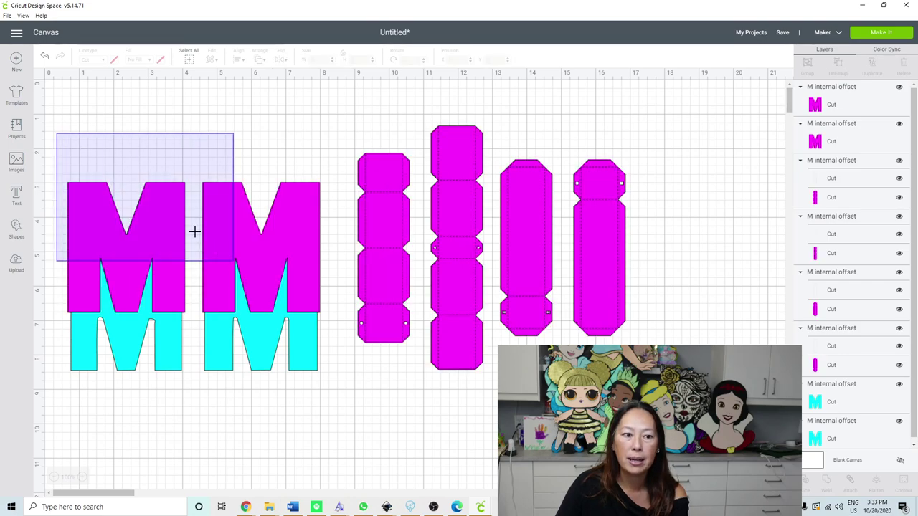
left_click(188, 60)
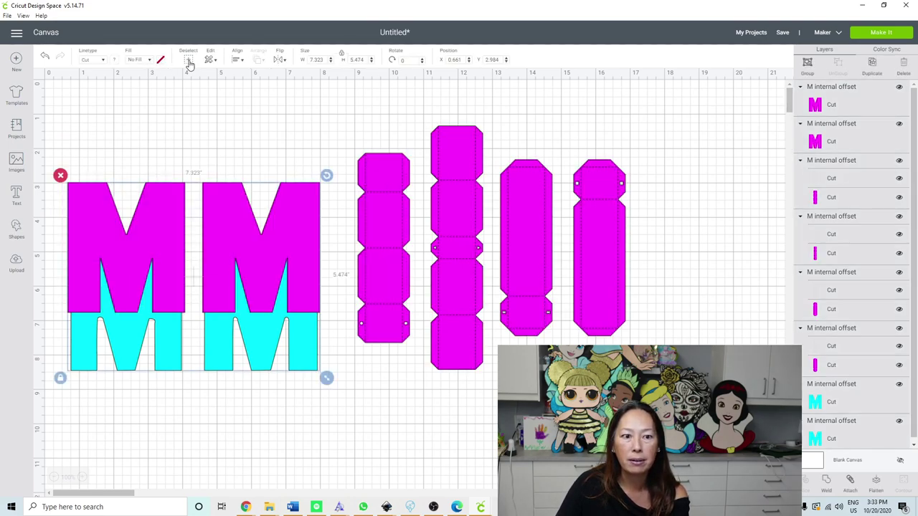
left_click(237, 61)
left_click(261, 156)
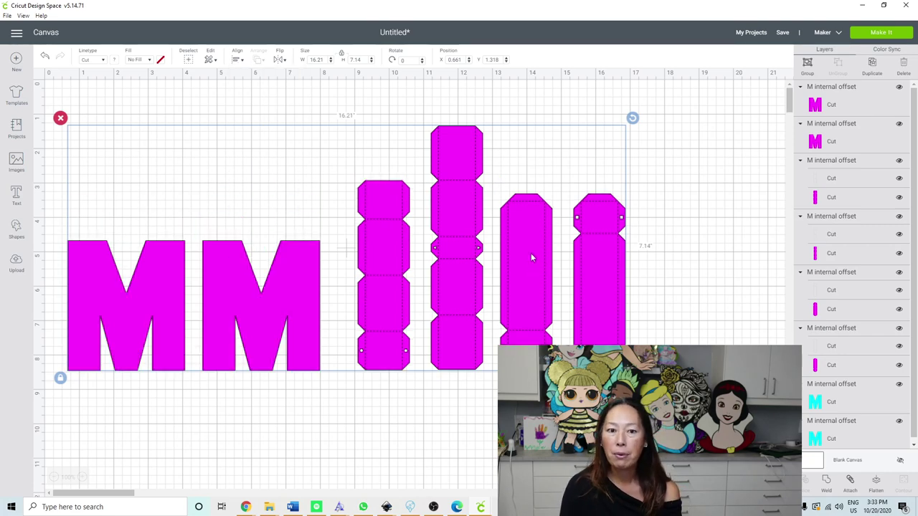
Scale all shapes proportionally to 23.5 inches tall, about 53.356 inches wide.
left_click(414, 190)
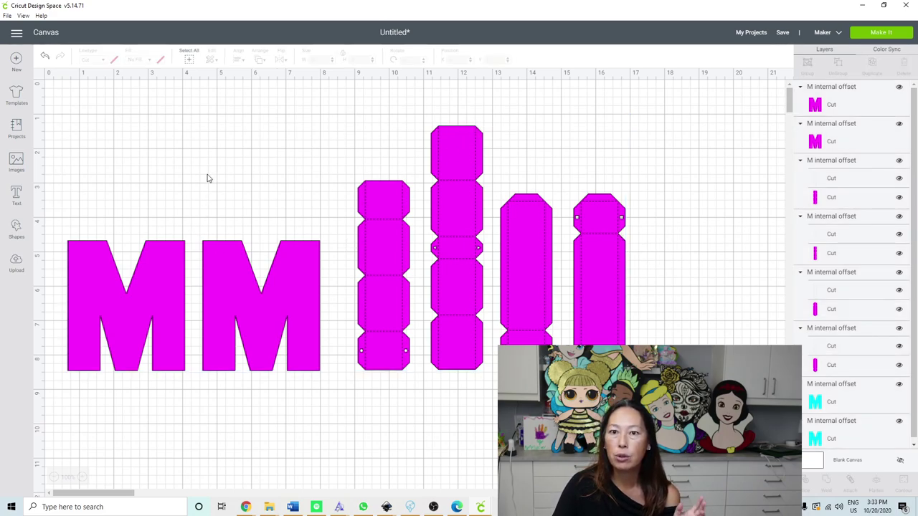
mouse_move(50, 122)
left_mouse_down()
mouse_move(712, 291)
mouse_move(699, 285)
left_mouse_up()
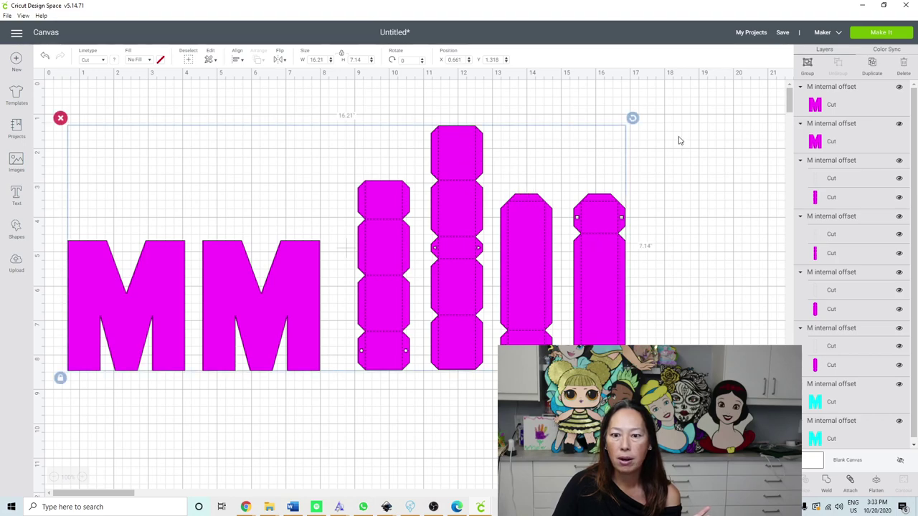
left_click(476, 151)
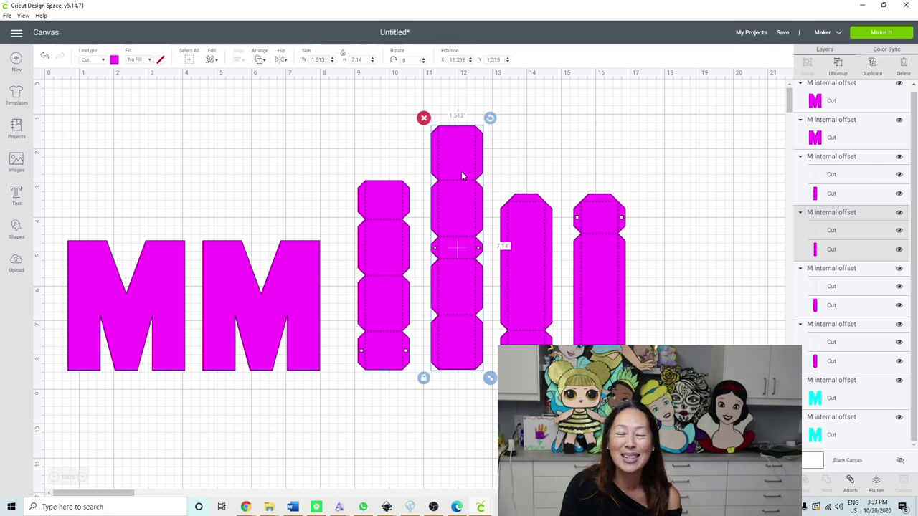
left_click(188, 60)
type("23")
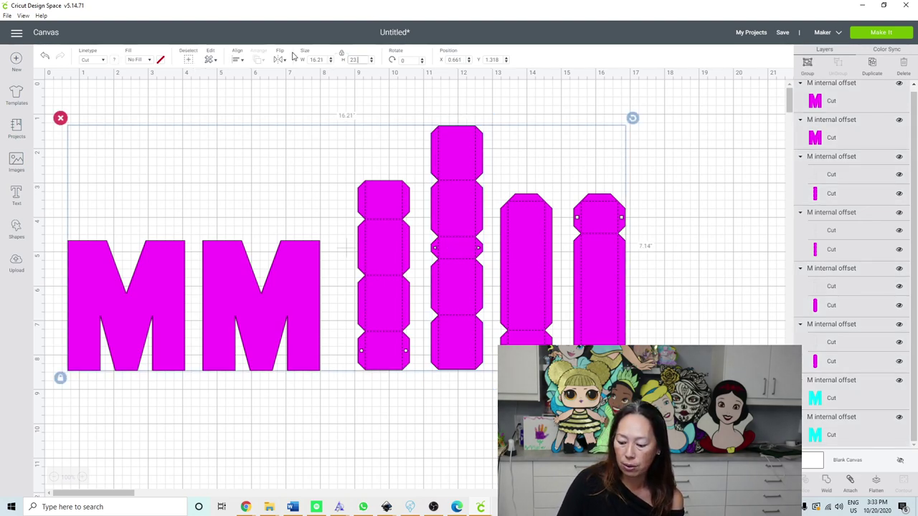
type(".5")
key("Tab")
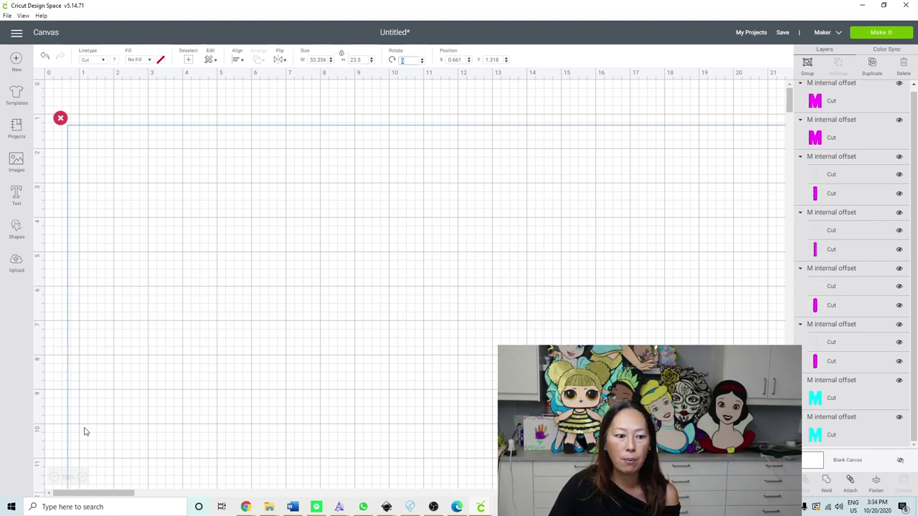
left_click(54, 478)
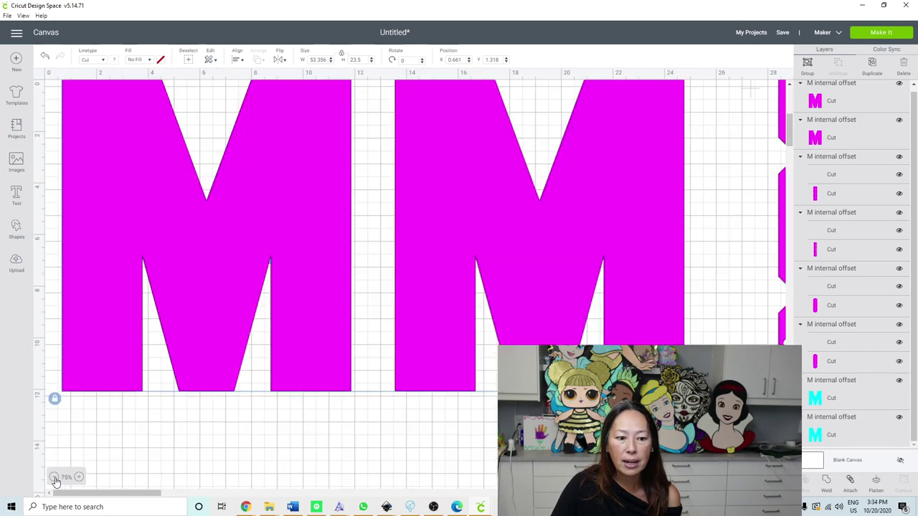
left_click(55, 479)
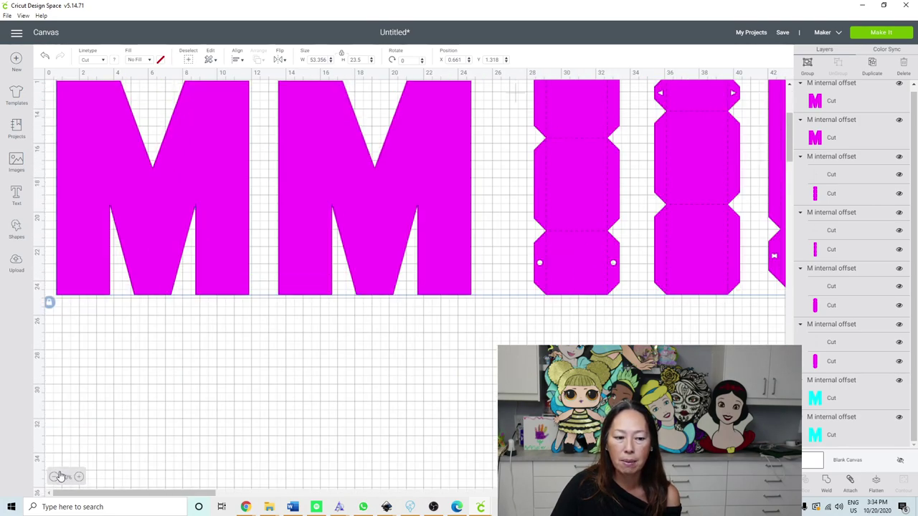
left_click(55, 478)
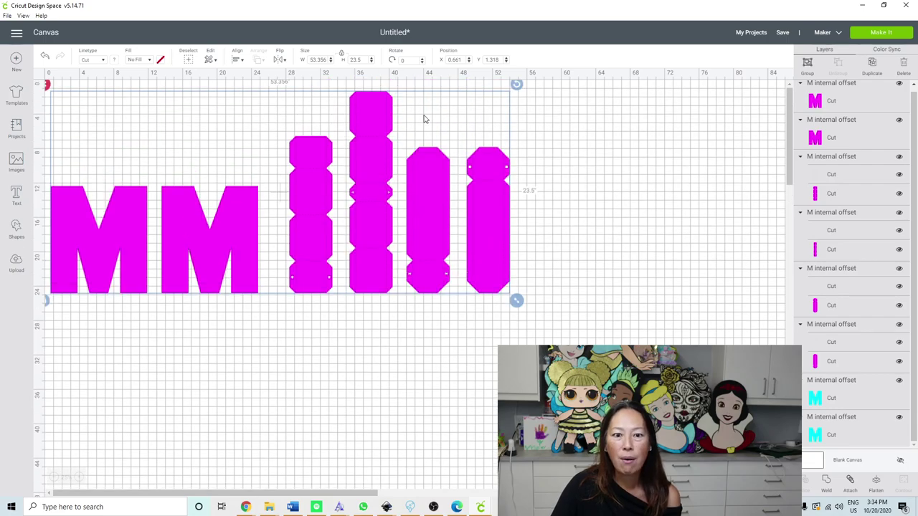
Check the tallest strip and the 11.205 × 12.45 in M face, then send to Make It.
left_click(643, 165)
left_click(371, 115)
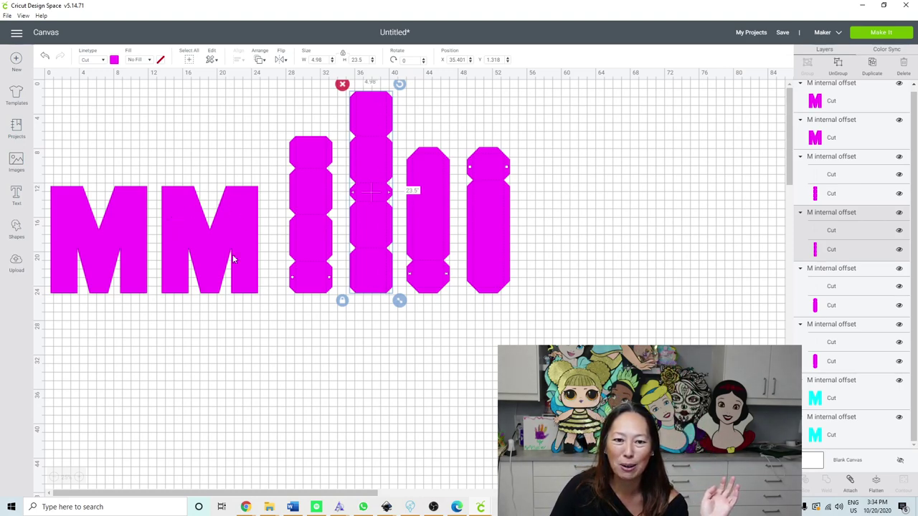
left_click(190, 218)
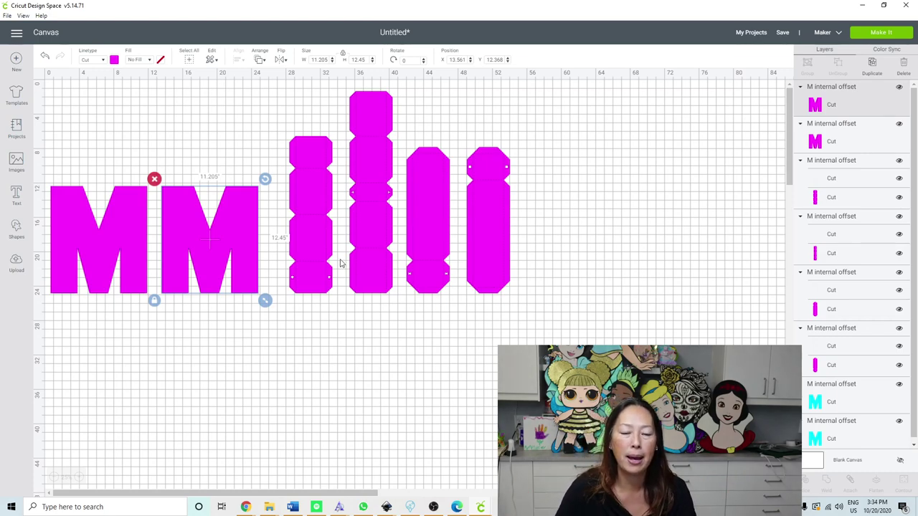
left_click(538, 345)
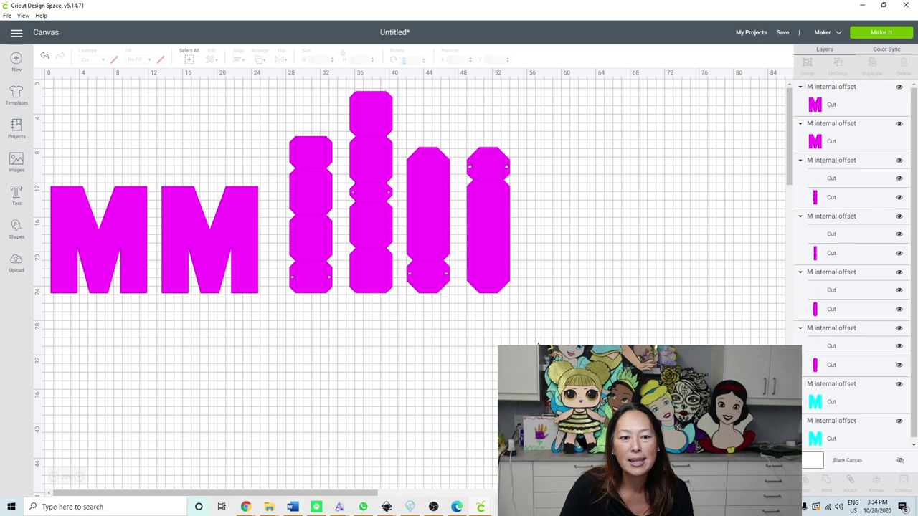
left_click(209, 239)
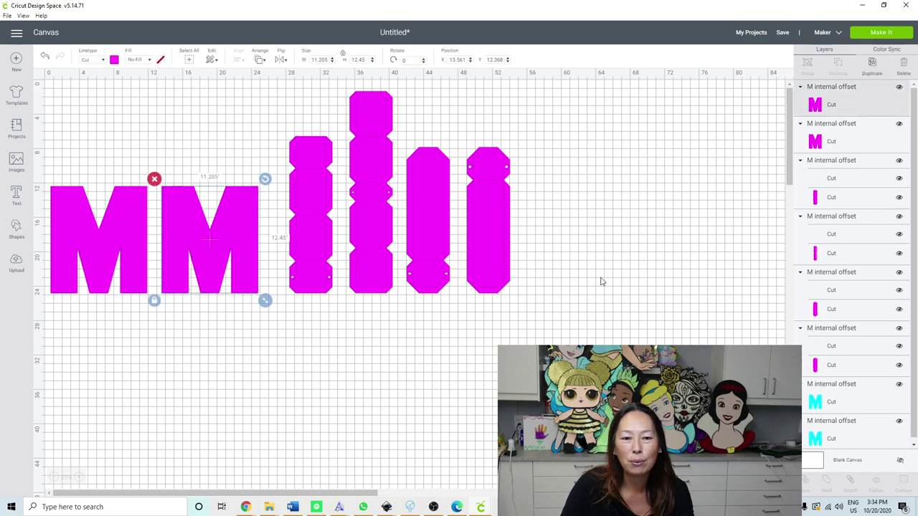
left_click(642, 265)
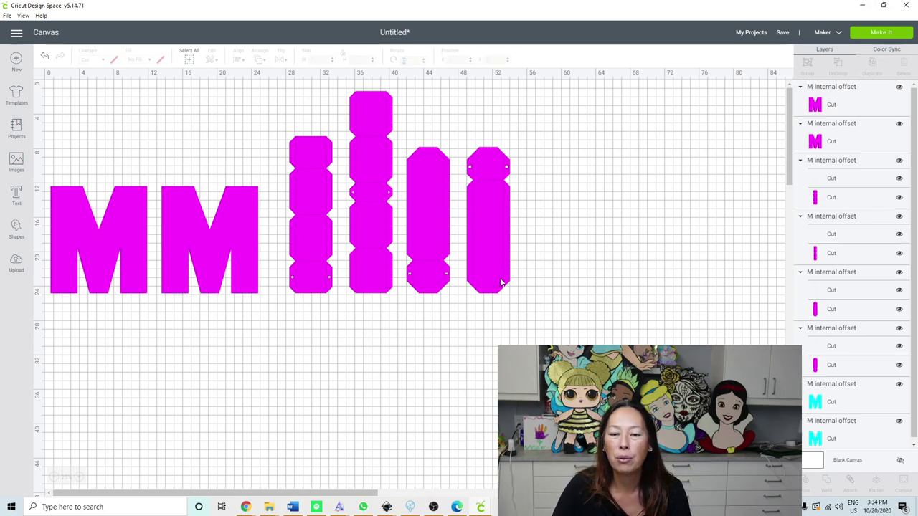
left_click(882, 33)
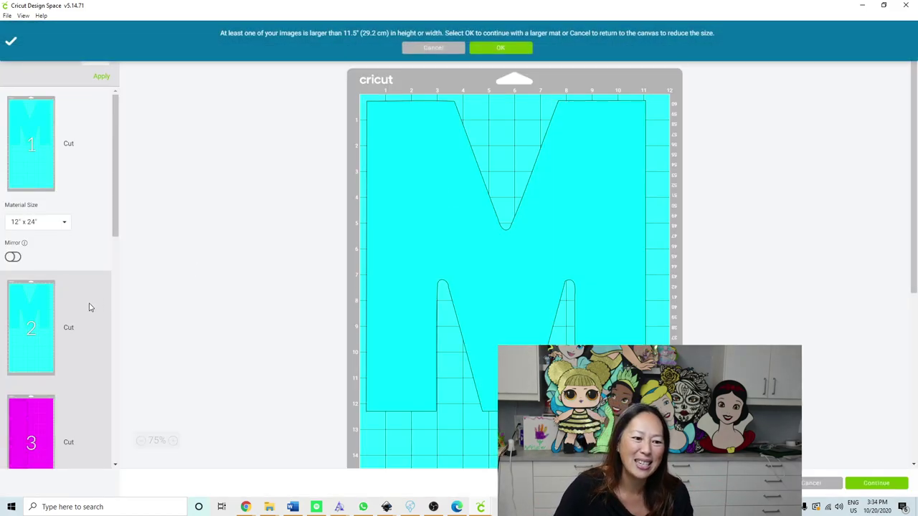
scroll(82, 316, "down", 2)
Review the 12x24 mat previews 3, 2, 5, 4, 5 and 7.
left_click(41, 293)
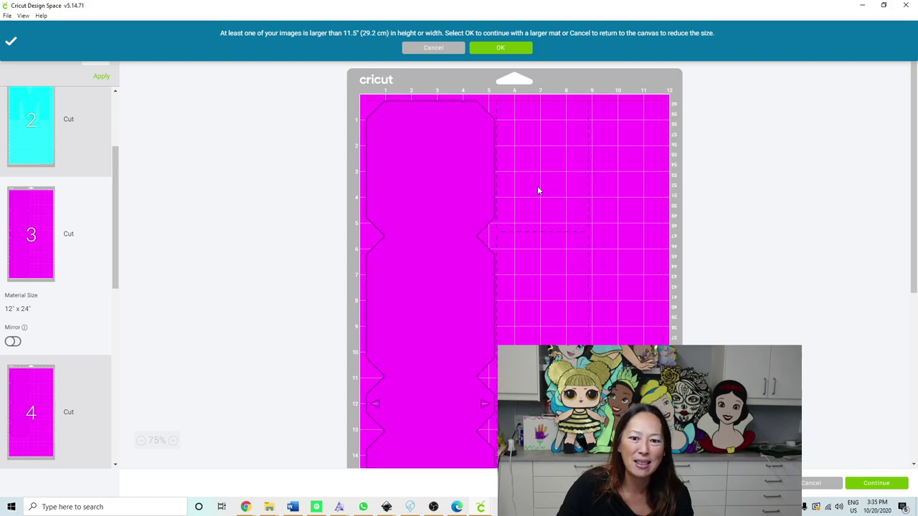
scroll(436, 205, "down", 2)
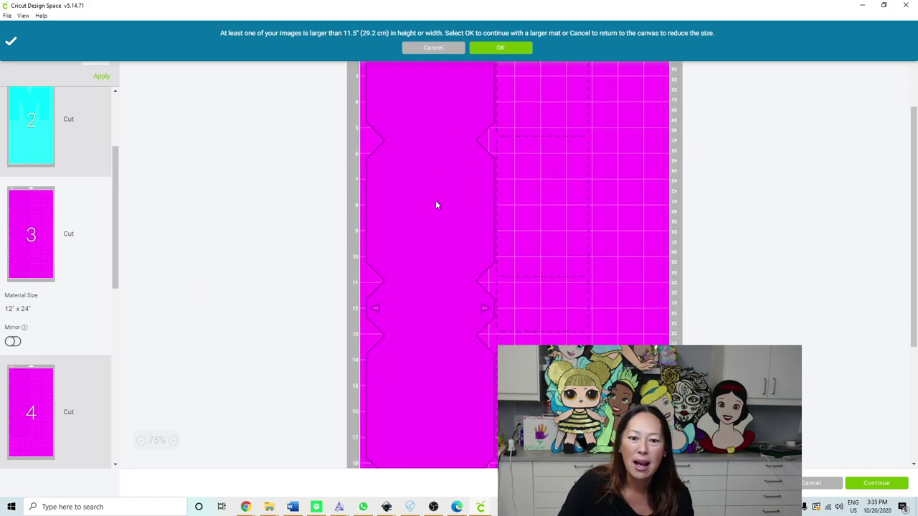
scroll(436, 205, "up", 2)
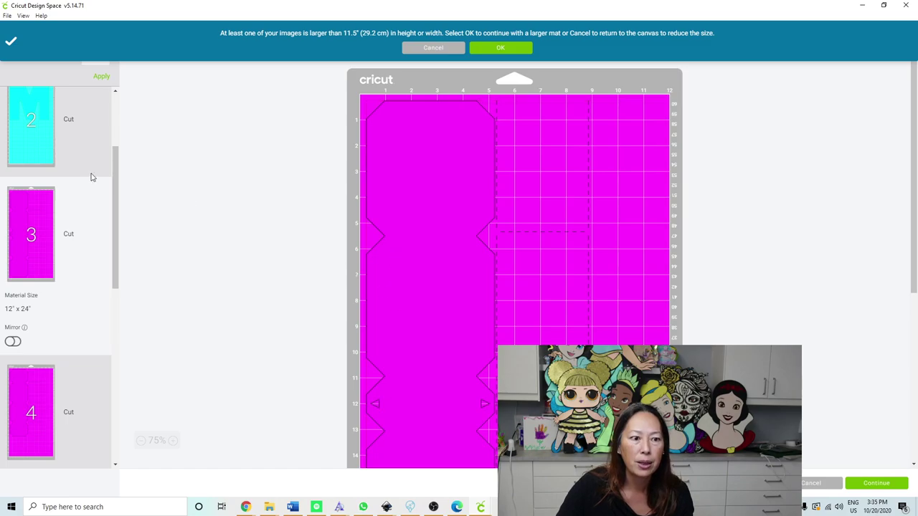
left_click(13, 137)
scroll(43, 201, "down", 3)
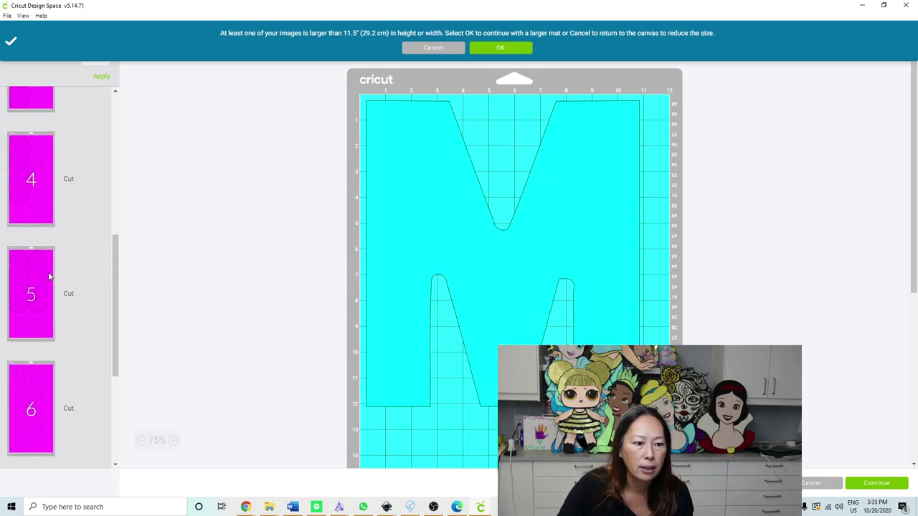
scroll(48, 277, "down", 1)
left_click(23, 194)
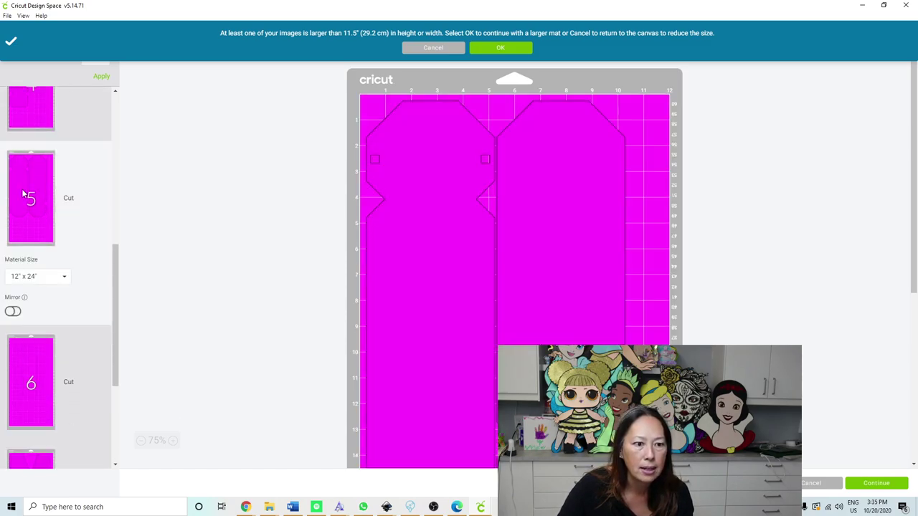
scroll(23, 193, "up", 2)
scroll(23, 193, "up", 1)
left_click(30, 246)
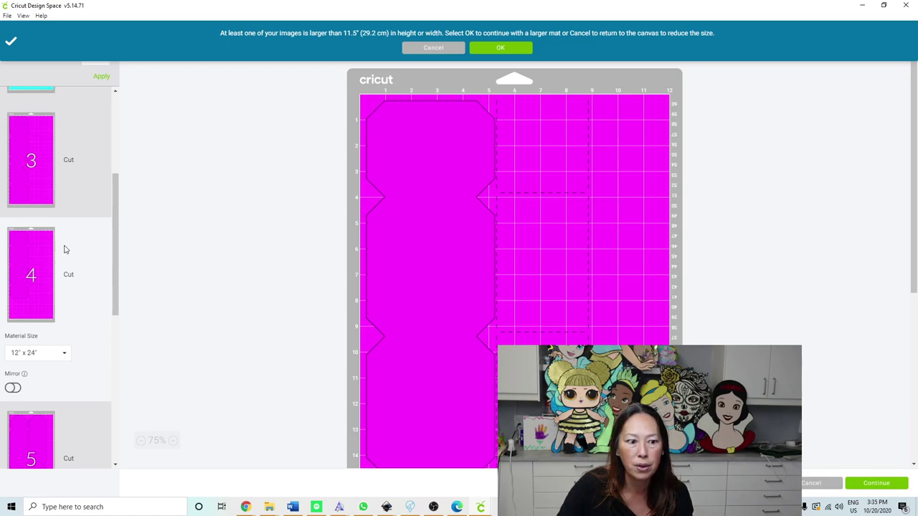
scroll(54, 280, "down", 3)
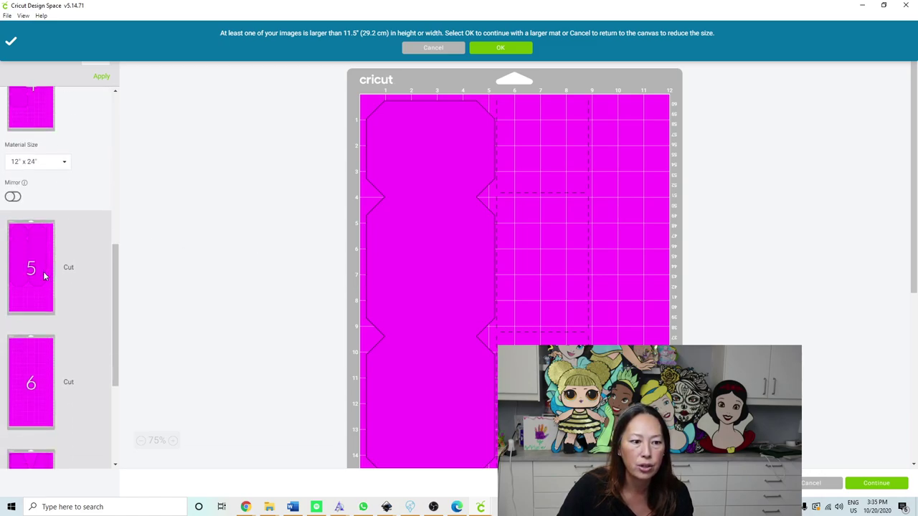
left_click(45, 276)
scroll(545, 264, "down", 3)
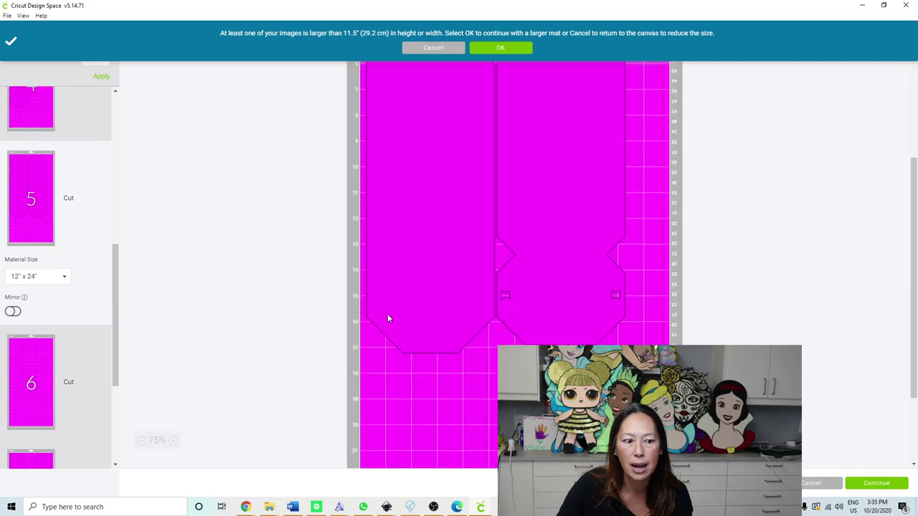
scroll(96, 308, "down", 3)
left_click(54, 313)
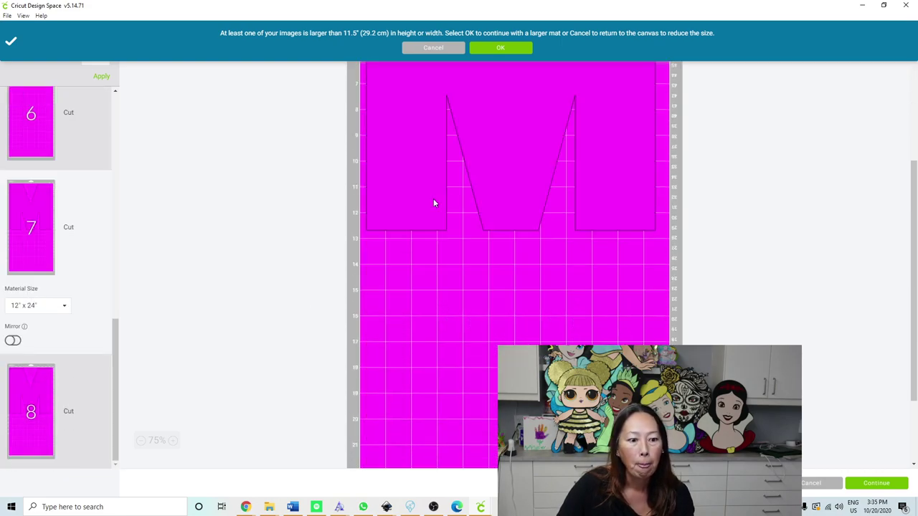
scroll(489, 221, "up", 2)
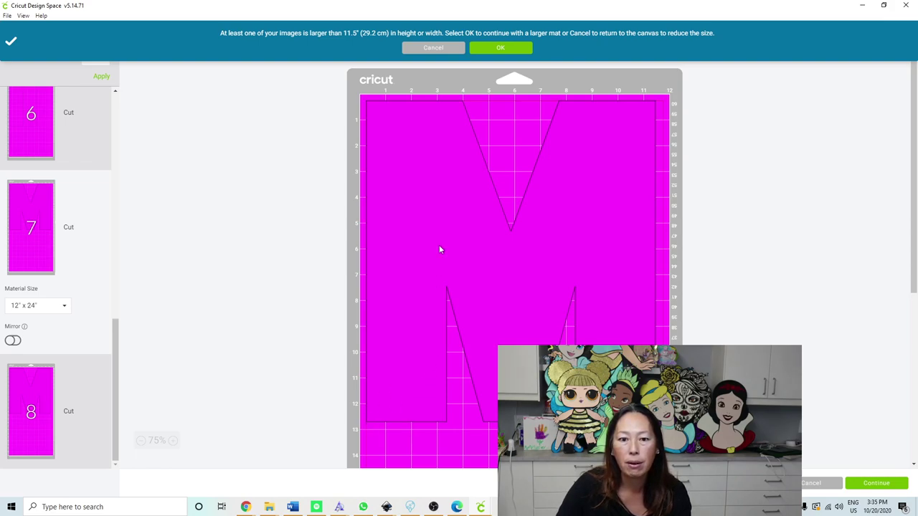
scroll(437, 205, "down", 2)
scroll(436, 205, "up", 2)
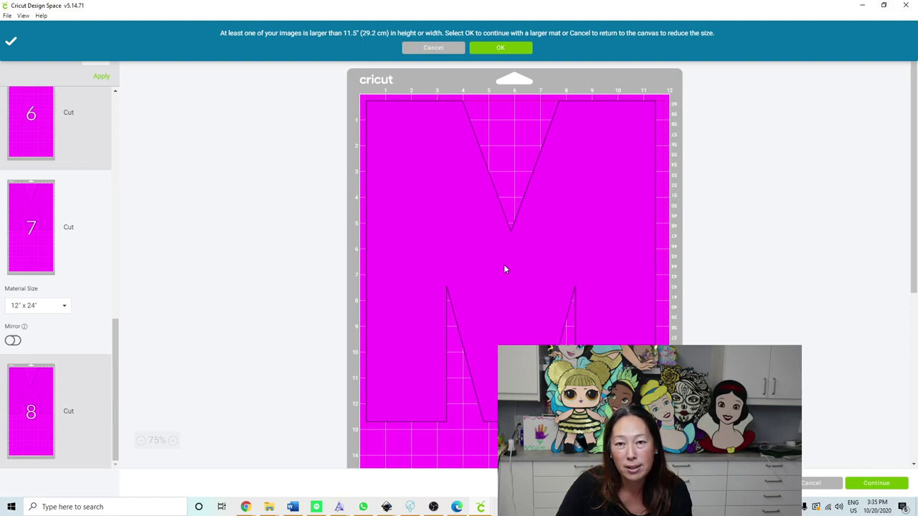
scroll(530, 290, "down", 1)
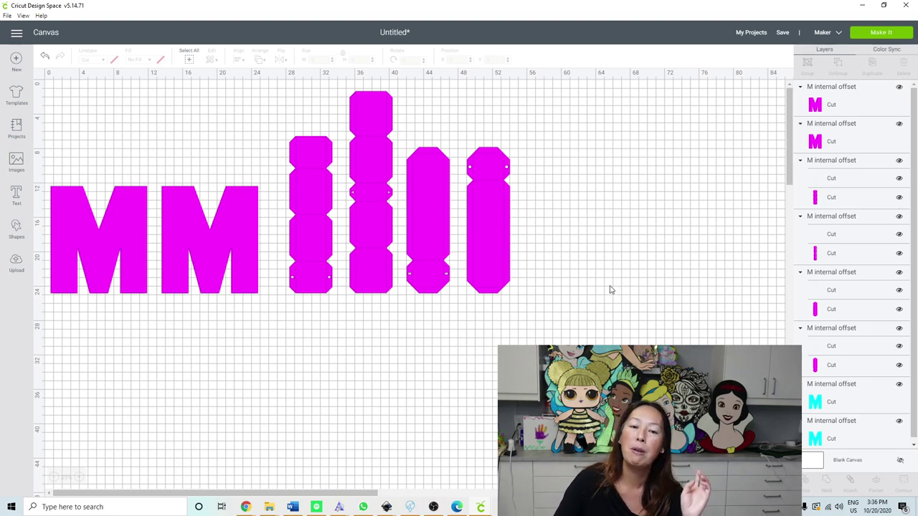
Attach each of the four tab strips to its own score lines.
left_click(495, 234)
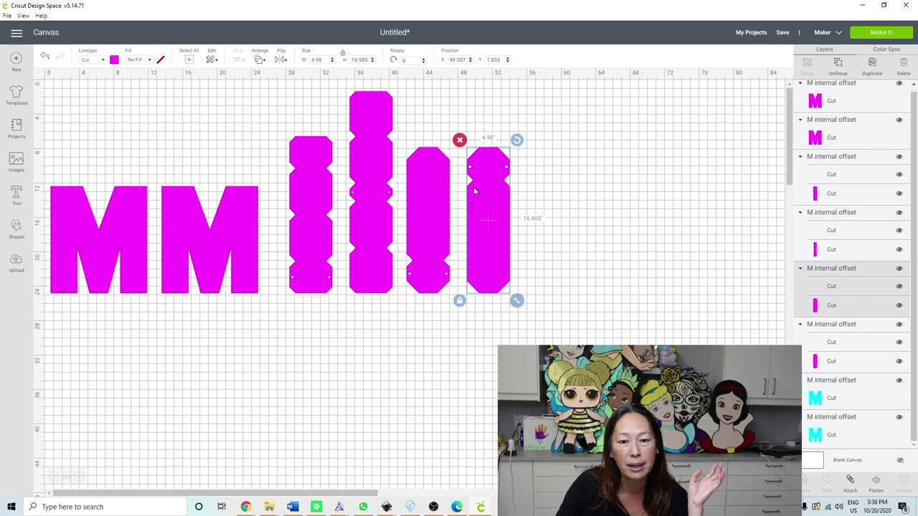
left_click(851, 481)
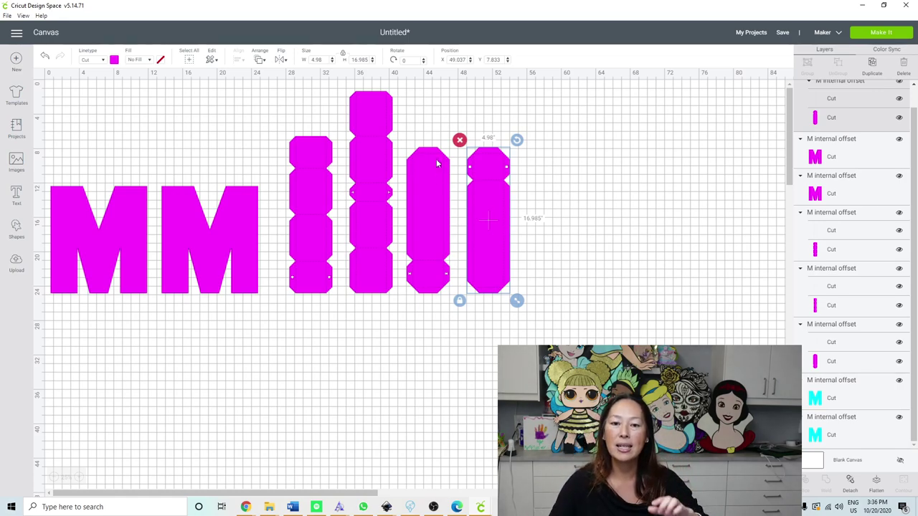
left_click(427, 233)
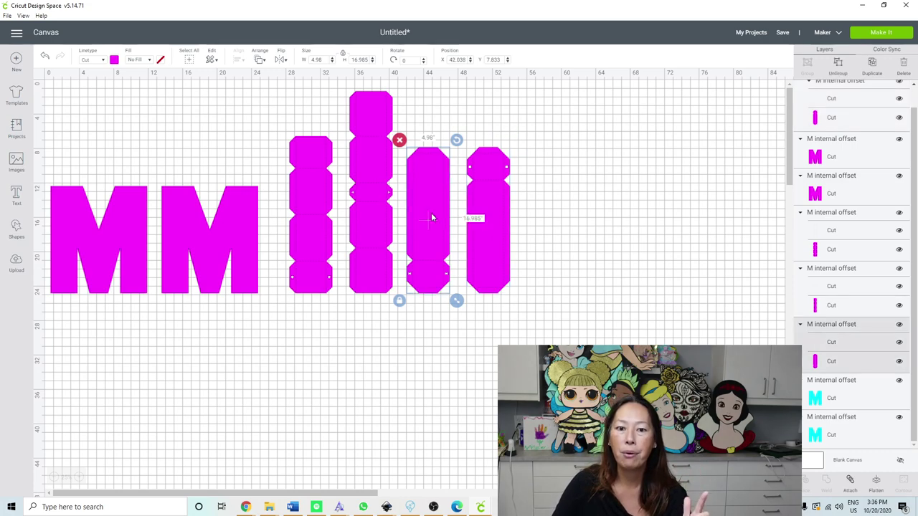
left_click(851, 482)
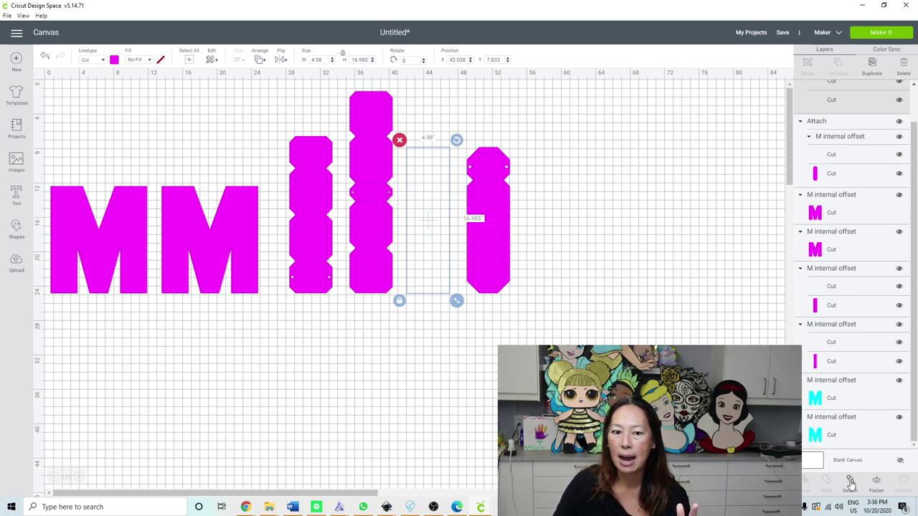
left_click(357, 209)
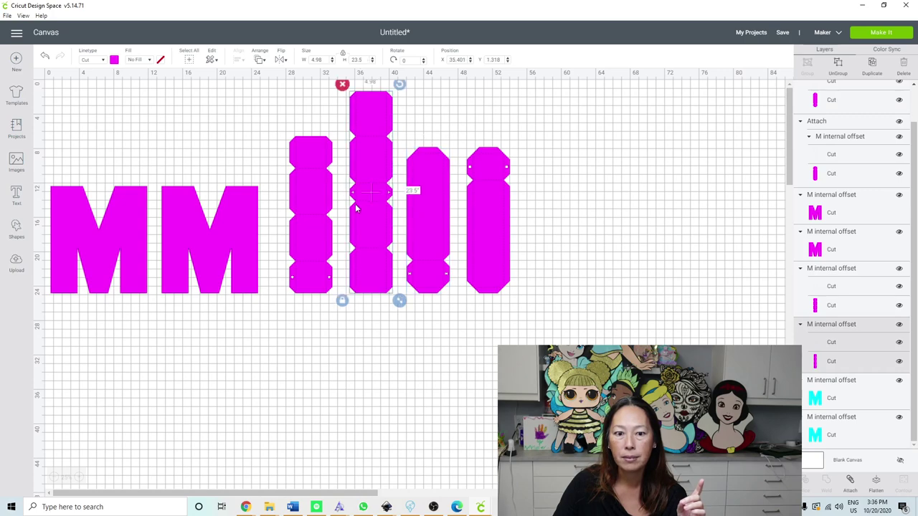
left_click(852, 490)
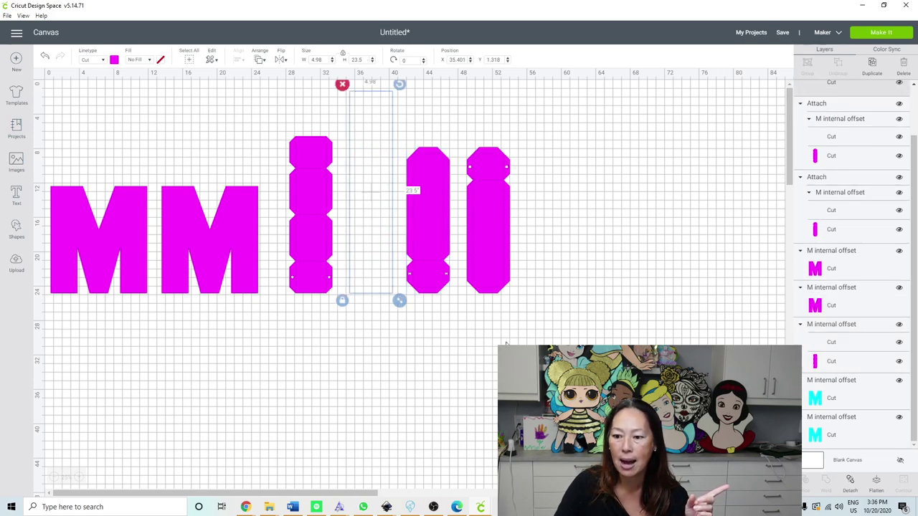
left_click(323, 251)
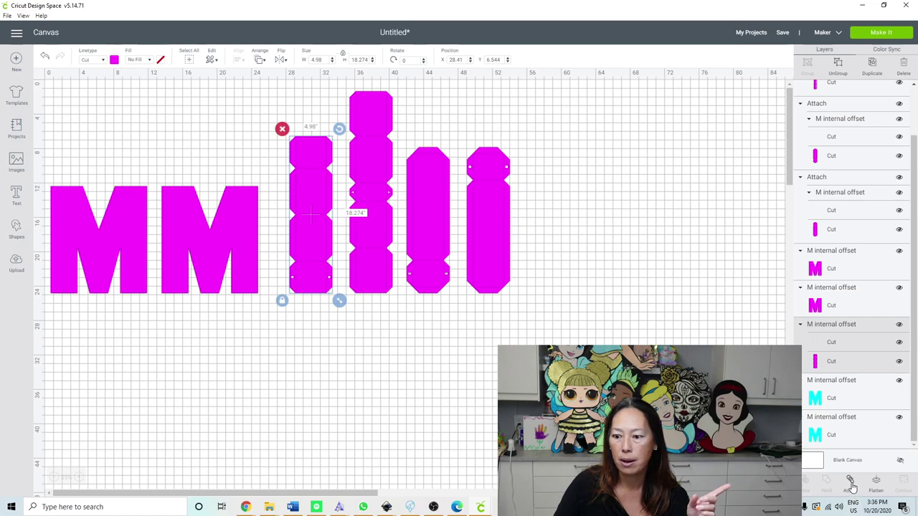
left_click(851, 487)
left_click(379, 342)
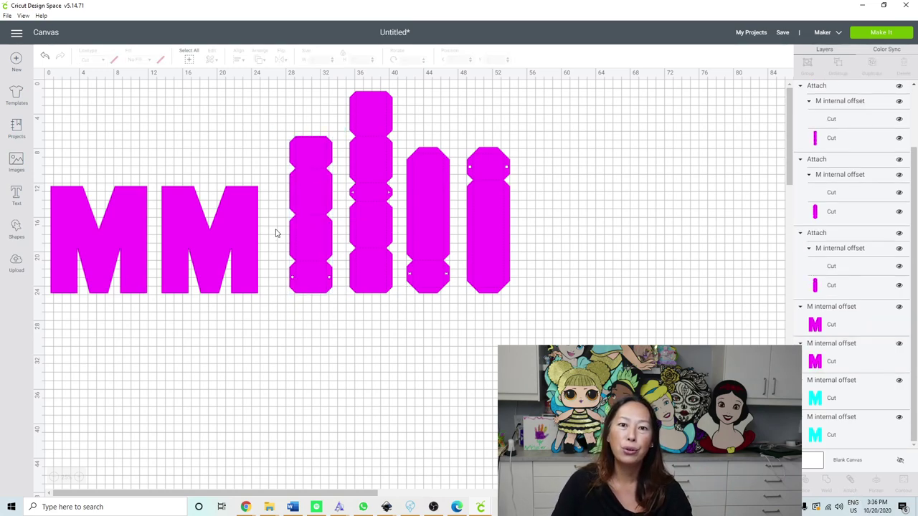
Check the second M's size and move the rightmost strip further right.
left_click(218, 228)
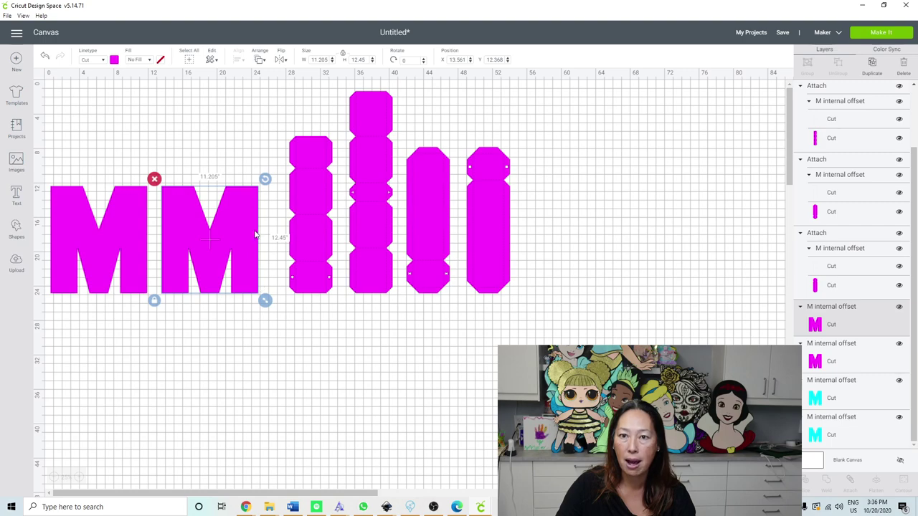
left_click(315, 359)
left_click(498, 198)
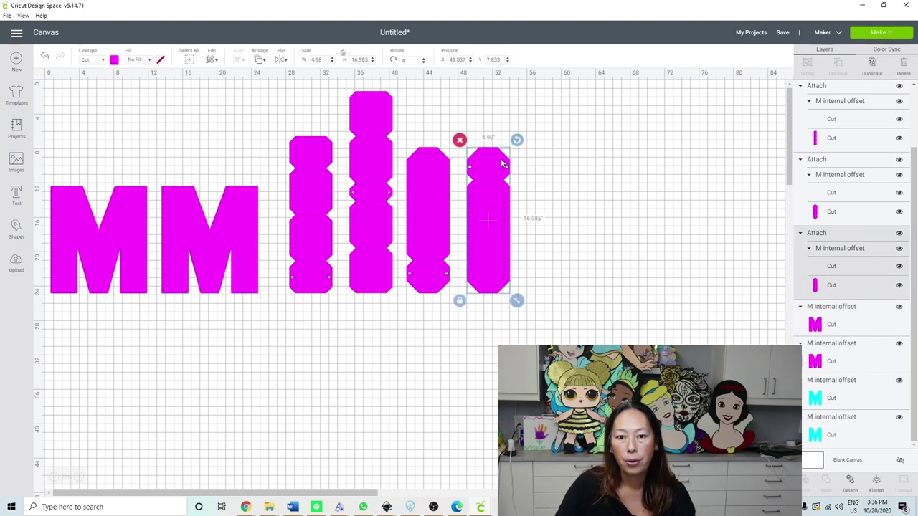
mouse_move(502, 164)
left_mouse_down()
mouse_move(597, 167)
mouse_move(659, 257)
left_mouse_up()
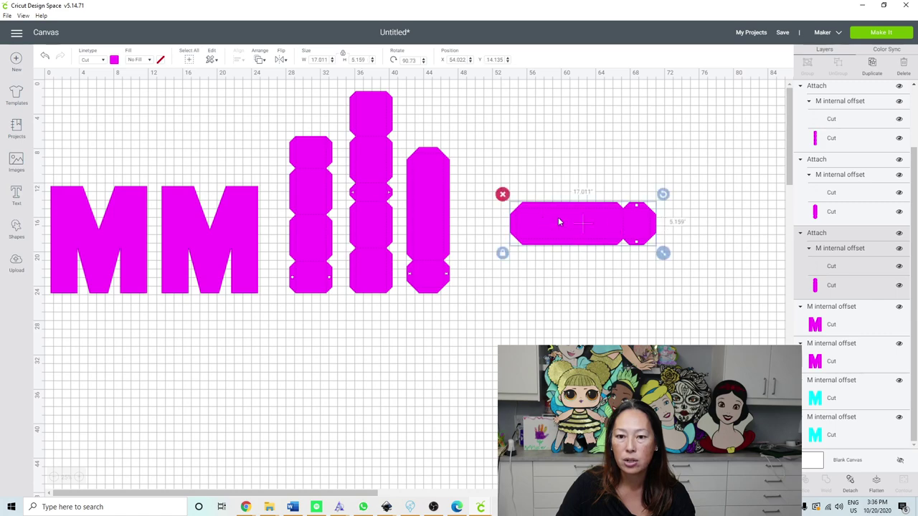
Rotate the other three upright strips, including the tall one, to lie horizontal.
left_click(430, 178)
mouse_move(457, 141)
left_mouse_down()
mouse_move(537, 260)
mouse_move(538, 280)
mouse_move(539, 263)
left_mouse_up()
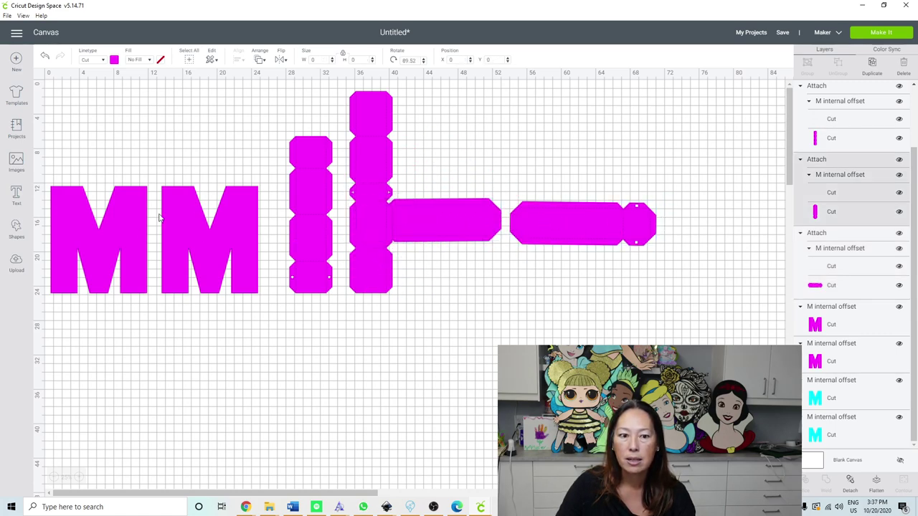
left_click(369, 124)
mouse_move(400, 83)
left_mouse_down()
mouse_move(469, 240)
mouse_move(455, 231)
mouse_move(585, 281)
left_mouse_up()
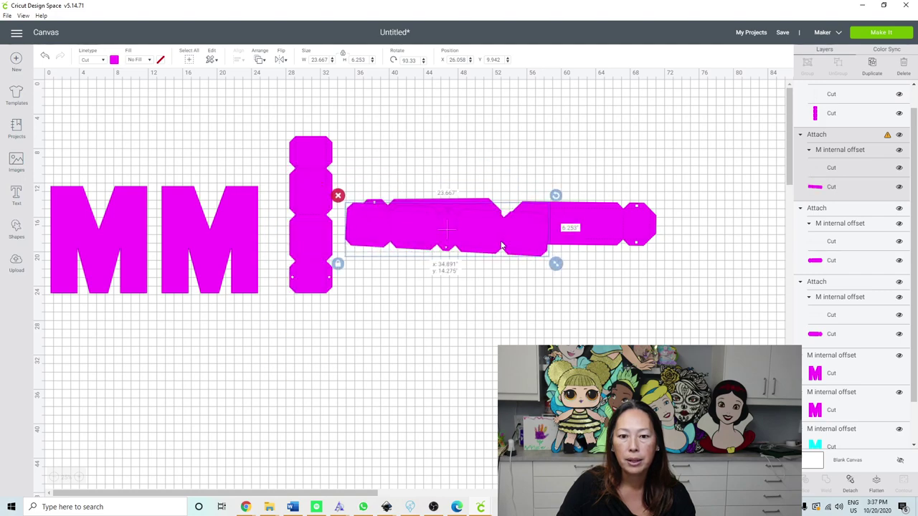
left_click(320, 167)
mouse_move(342, 131)
left_mouse_down()
mouse_move(411, 265)
mouse_move(395, 224)
mouse_move(465, 245)
mouse_move(581, 247)
left_mouse_up()
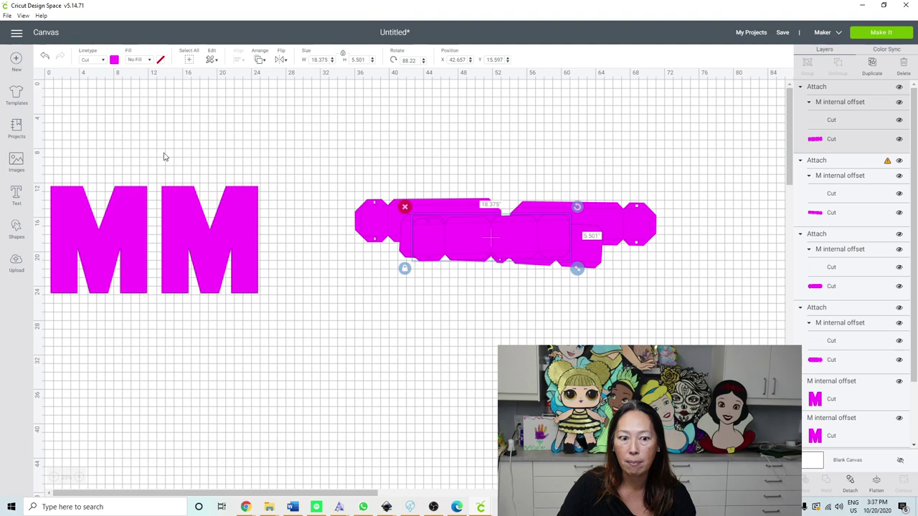
left_click(190, 62)
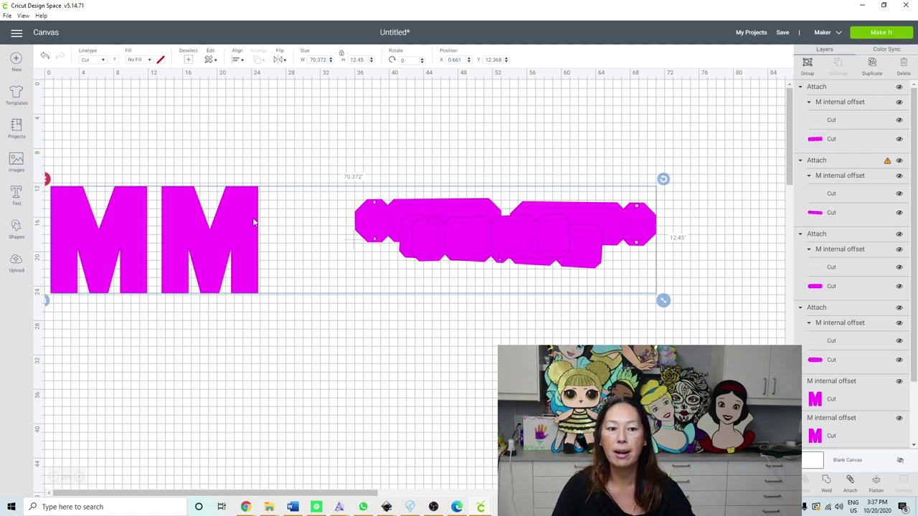
Resize the whole design to 11.5 inches tall and check the second M's size.
double_click(358, 60)
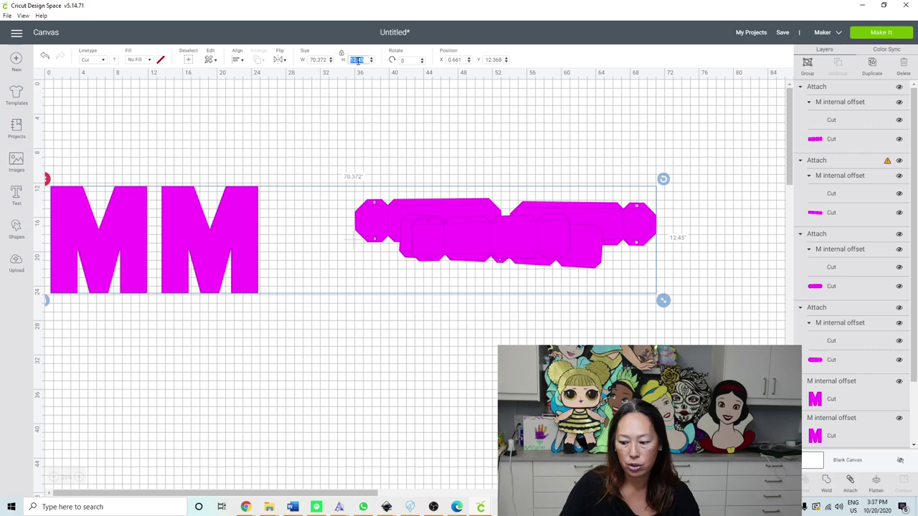
type("1")
key("Tab")
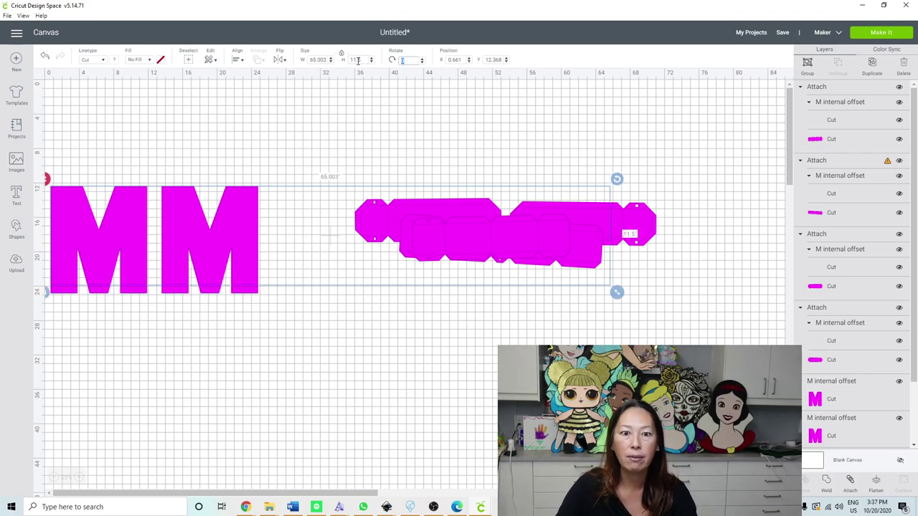
left_click(226, 294)
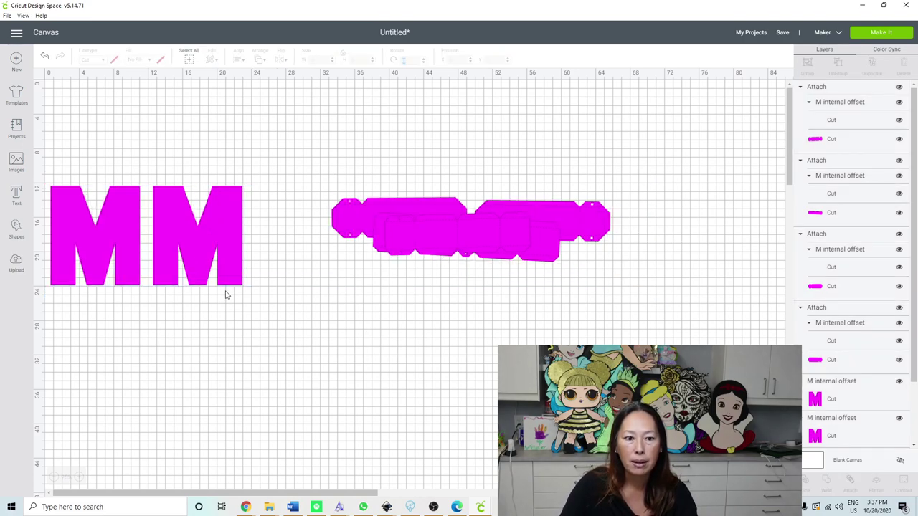
left_click(214, 232)
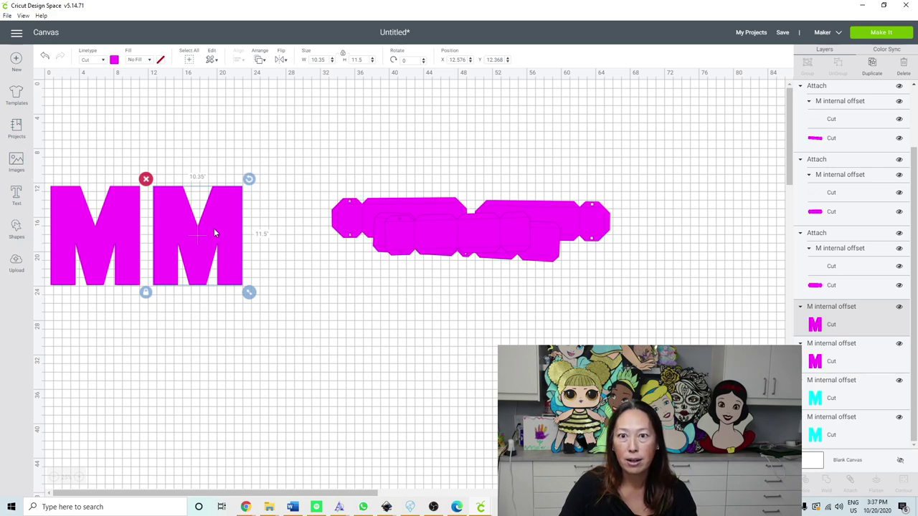
Rearrange the horizontal strips, moving one below the others and levelling it.
left_click(502, 233)
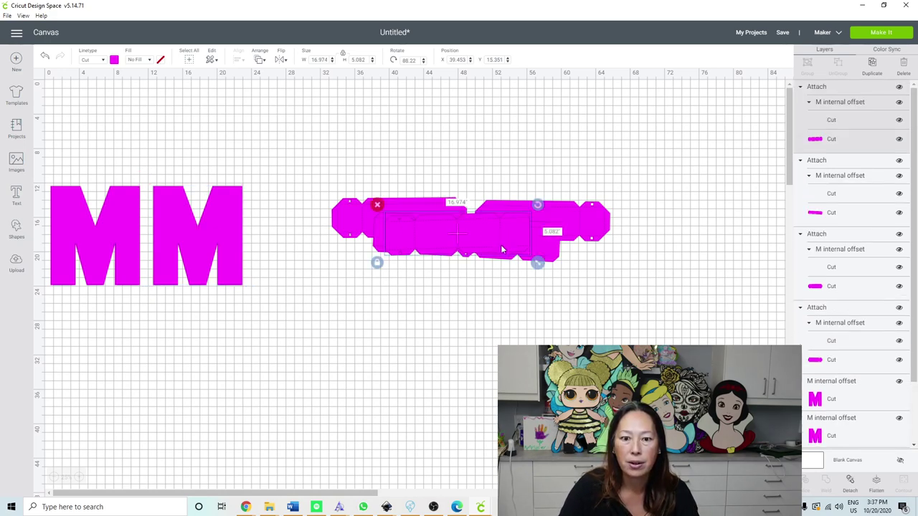
left_click_drag(501, 245, 494, 279)
left_click(526, 207)
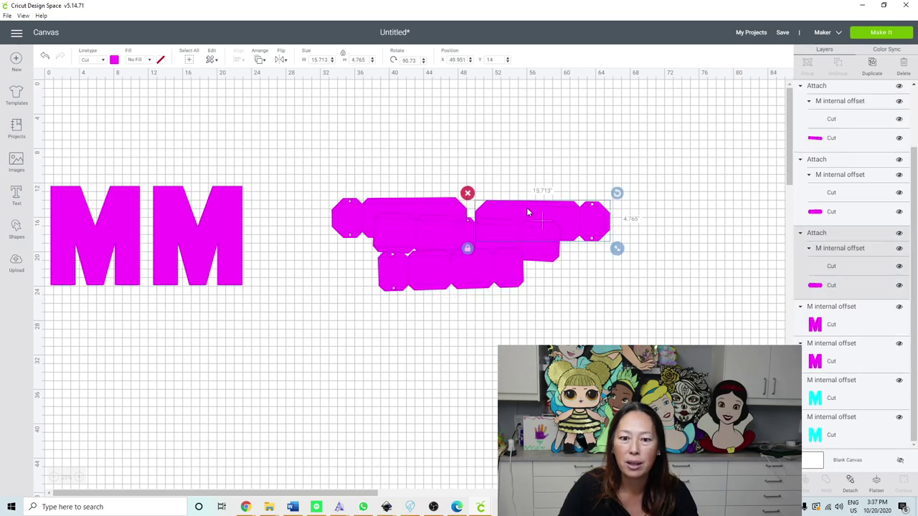
left_click(419, 204)
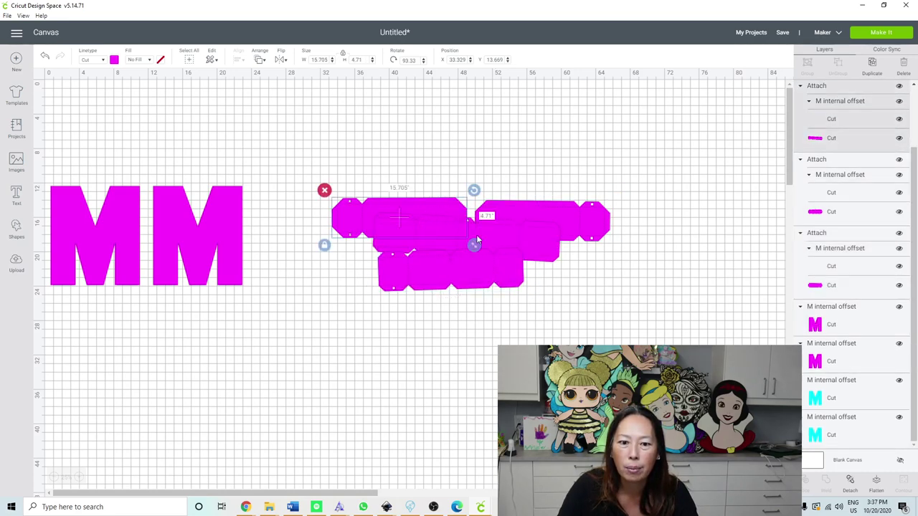
left_click(543, 238)
left_click_drag(544, 239, 586, 352)
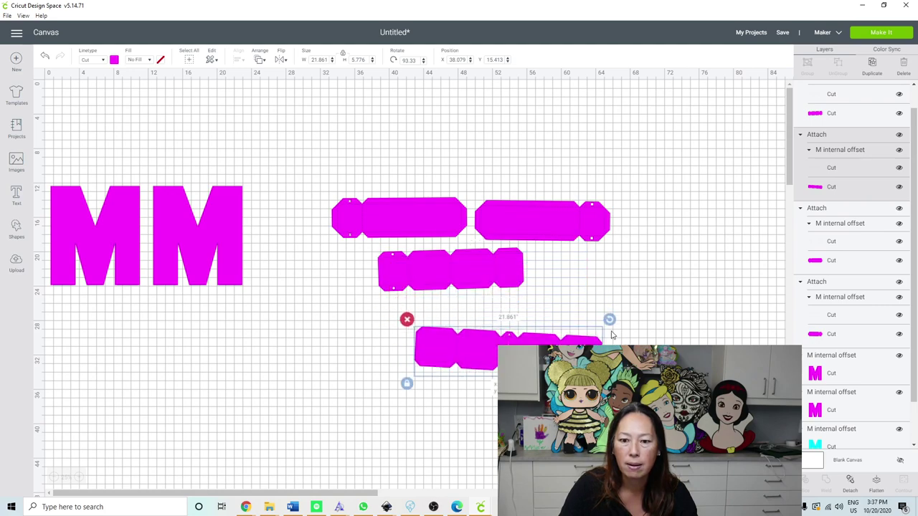
left_click_drag(611, 318, 607, 310)
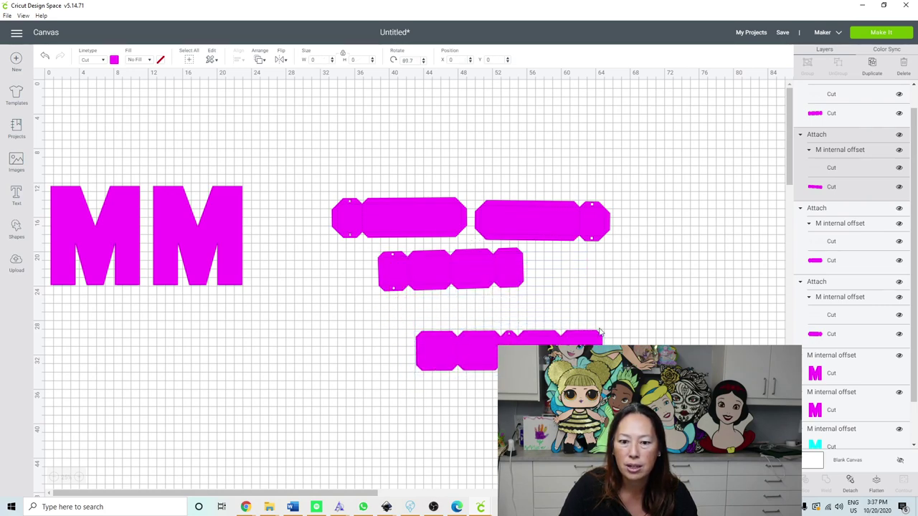
left_click_drag(607, 310, 609, 322)
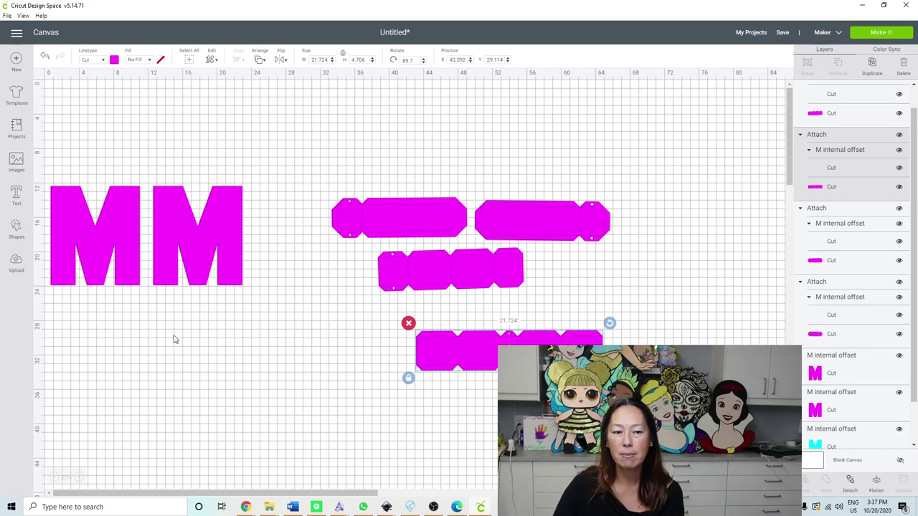
left_click(174, 231)
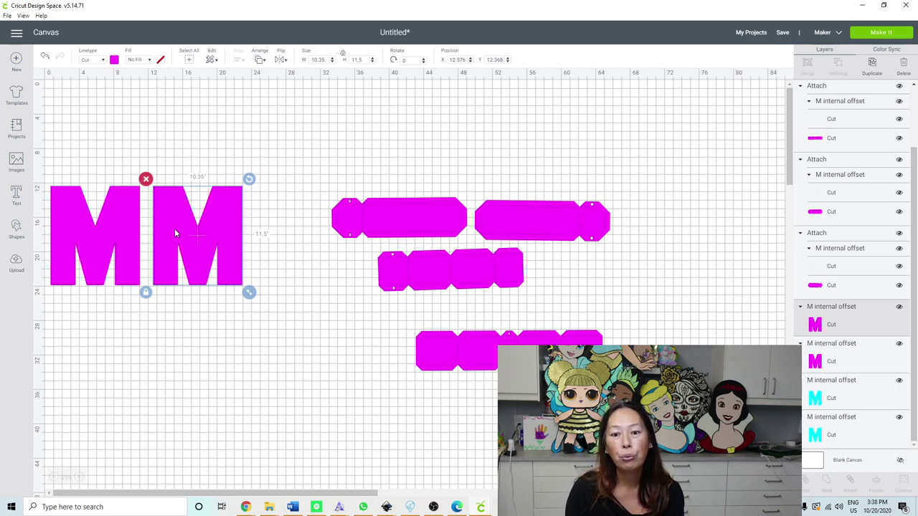
Stand the bottom strip vertically and place it below the horizontal strips.
left_click(458, 351)
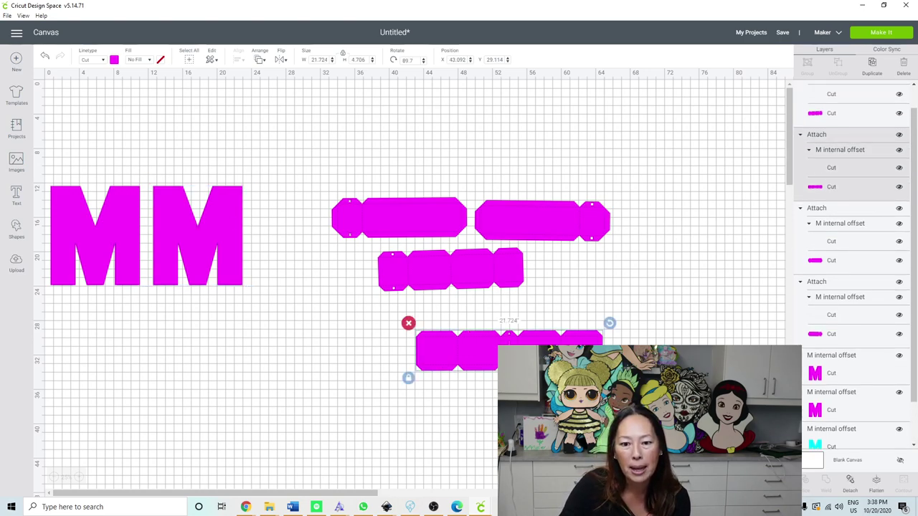
left_click_drag(510, 351, 366, 391)
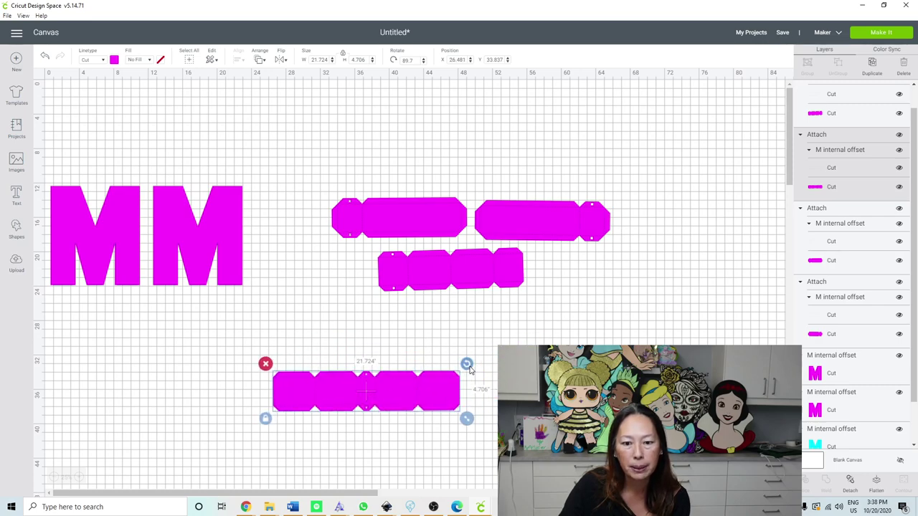
left_click_drag(470, 369, 345, 303)
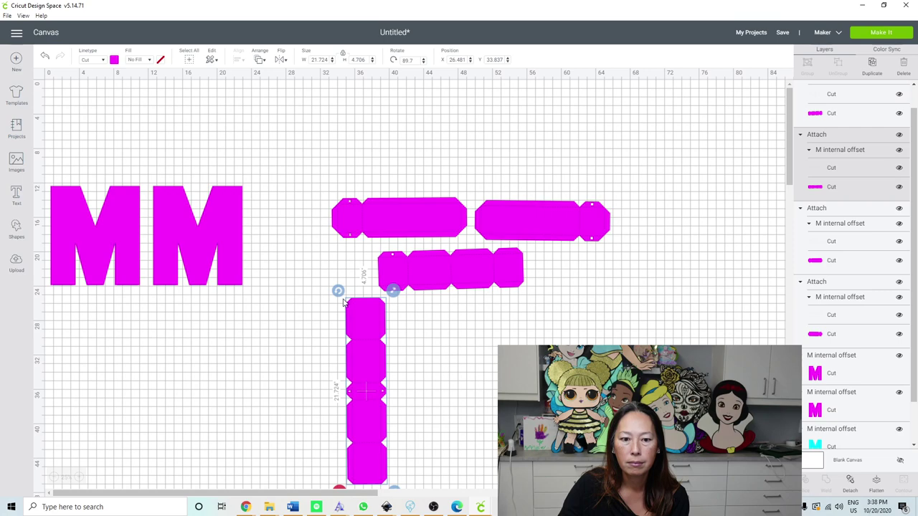
scroll(382, 300, "down", 3)
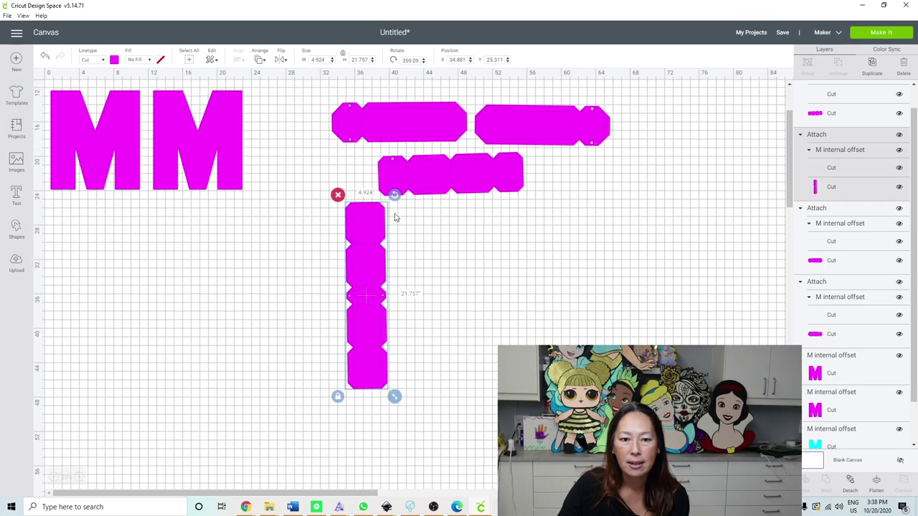
left_click_drag(396, 201, 397, 204)
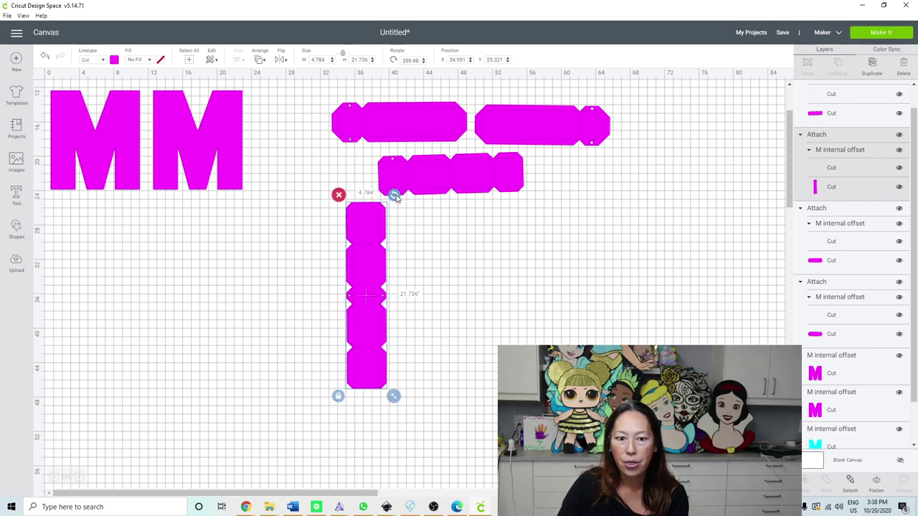
left_click_drag(394, 195, 396, 198)
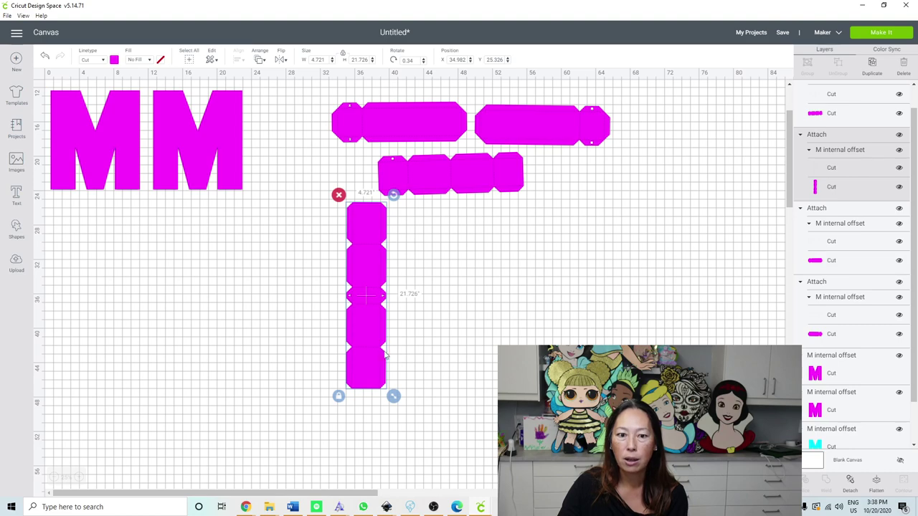
left_click_drag(382, 341, 446, 328)
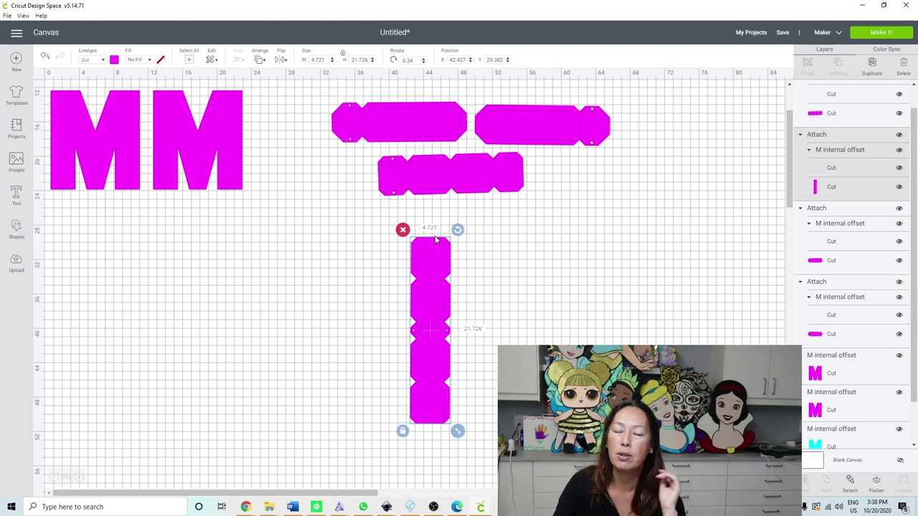
Test a diagonal tilt on the upright strip, then return it to upright.
left_click_drag(458, 230, 474, 258)
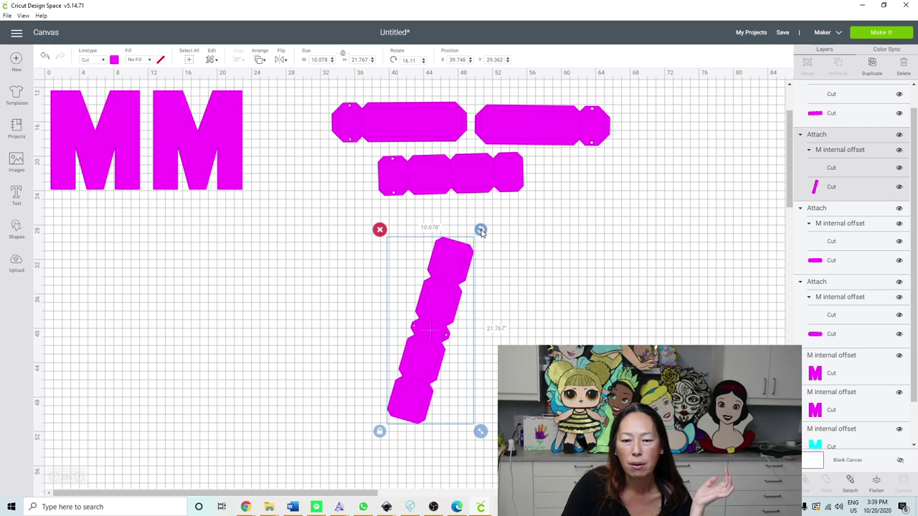
left_click_drag(480, 230, 498, 269)
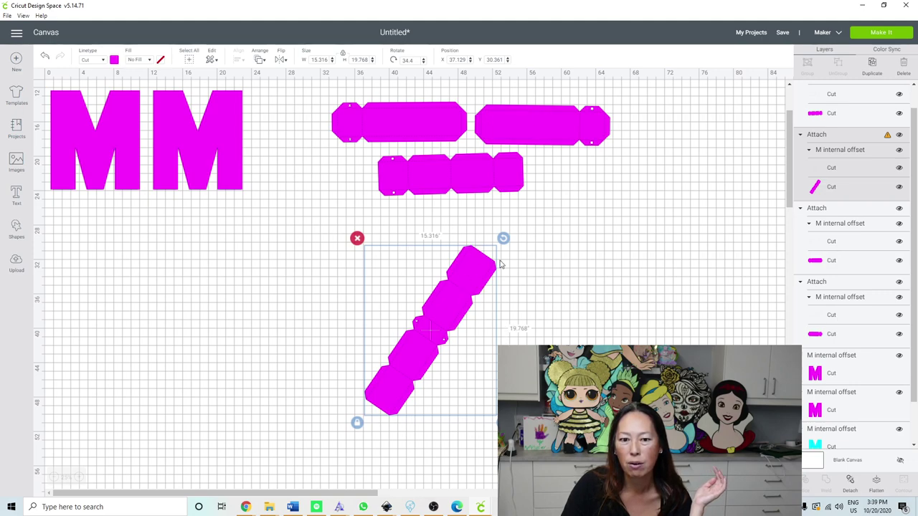
left_click_drag(504, 240, 493, 234)
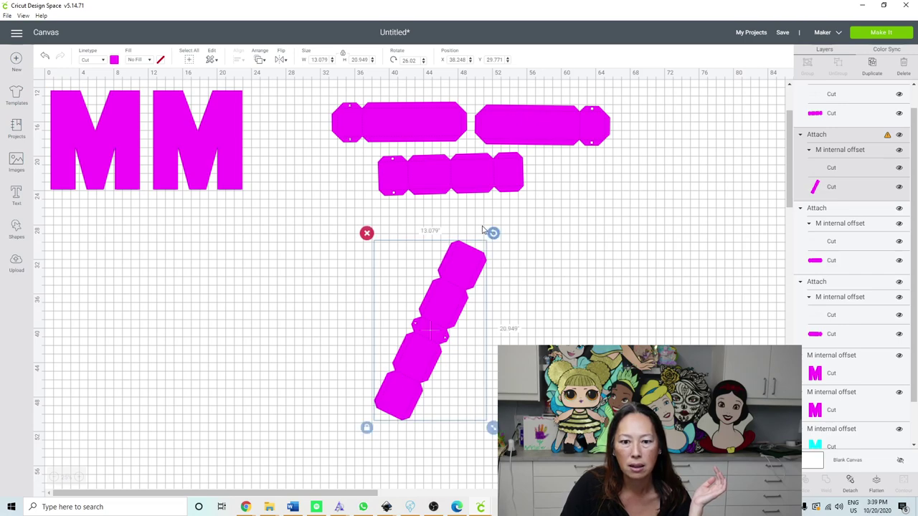
left_click_drag(492, 232, 448, 230)
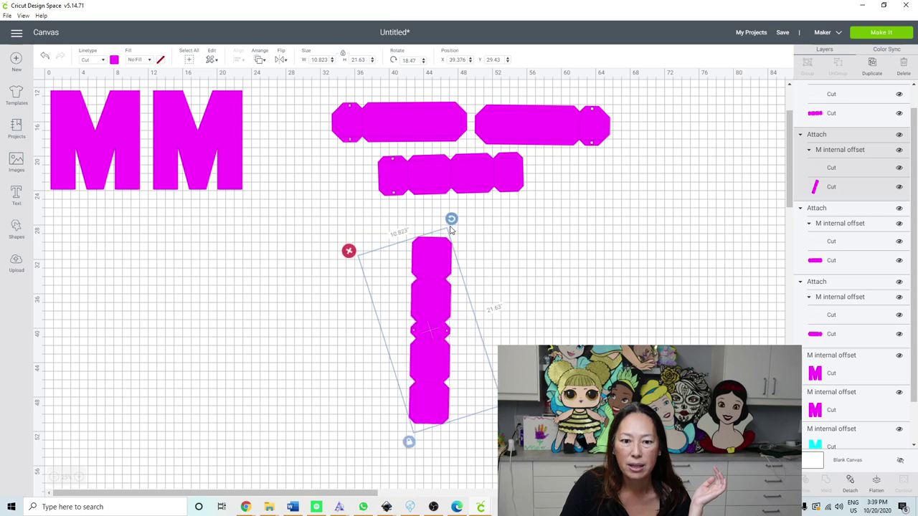
left_click_drag(449, 230, 448, 231)
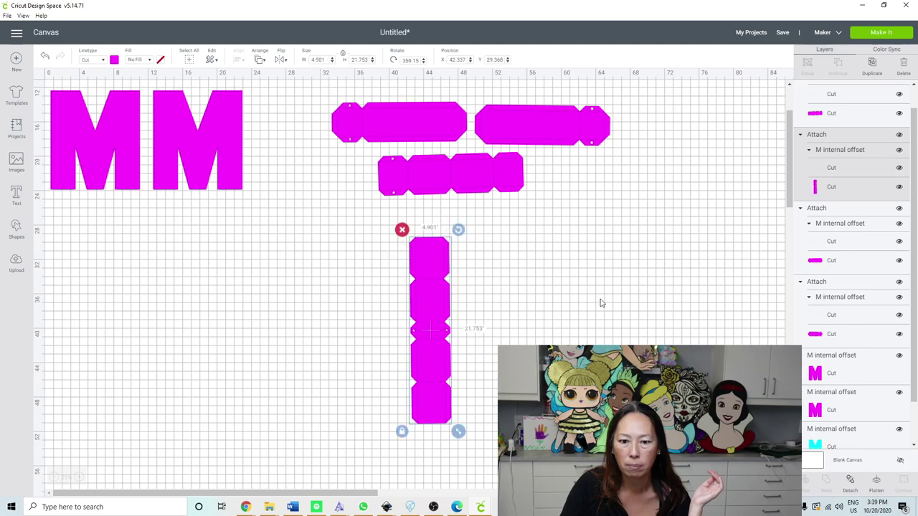
left_click(555, 278)
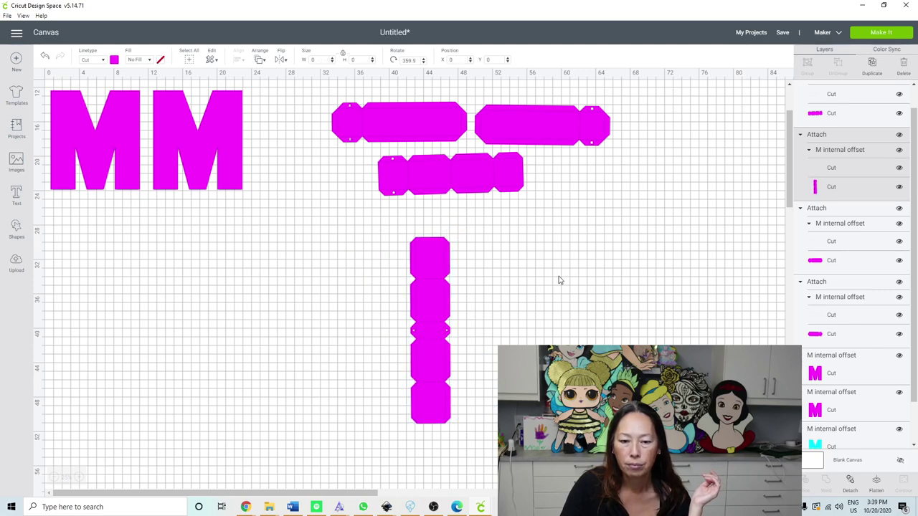
scroll(180, 286, "up", 2)
scroll(180, 287, "up", 2)
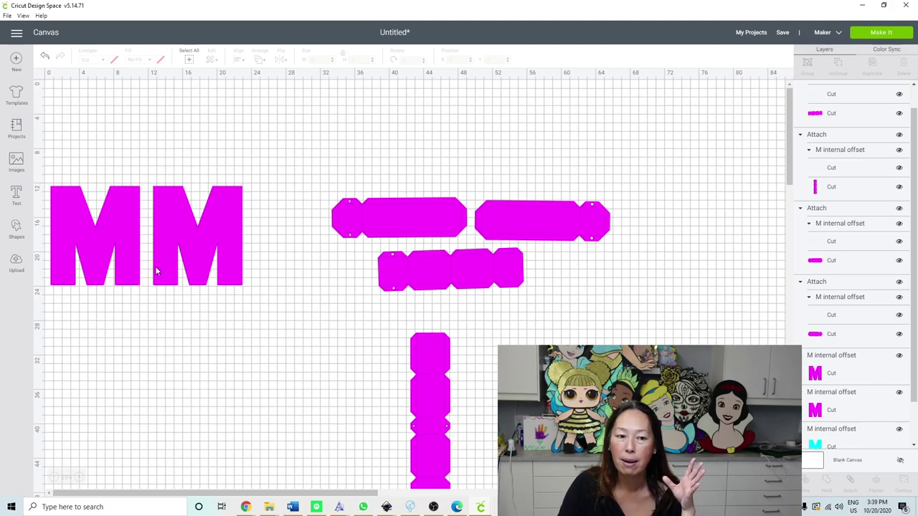
Drag the right magenta M face down-right to expose the cyan M beneath.
left_click(211, 225)
left_click_drag(211, 224, 283, 327)
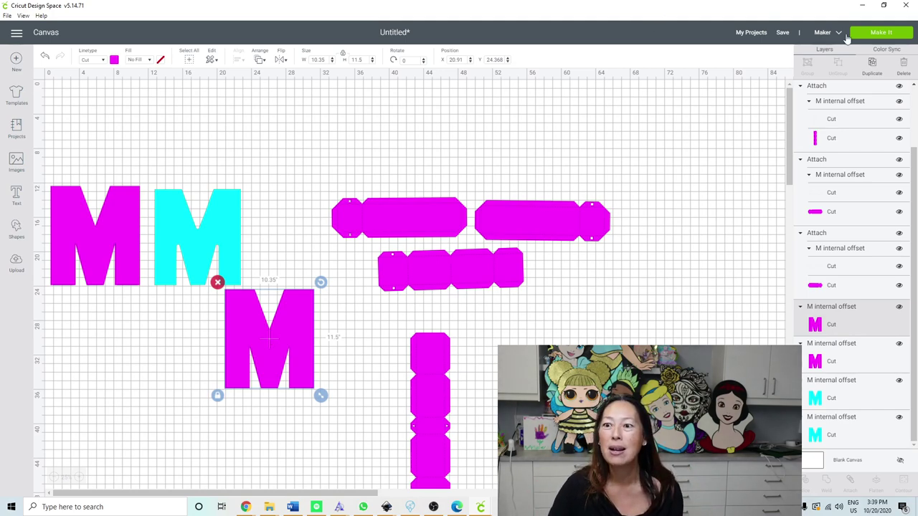
left_click(893, 41)
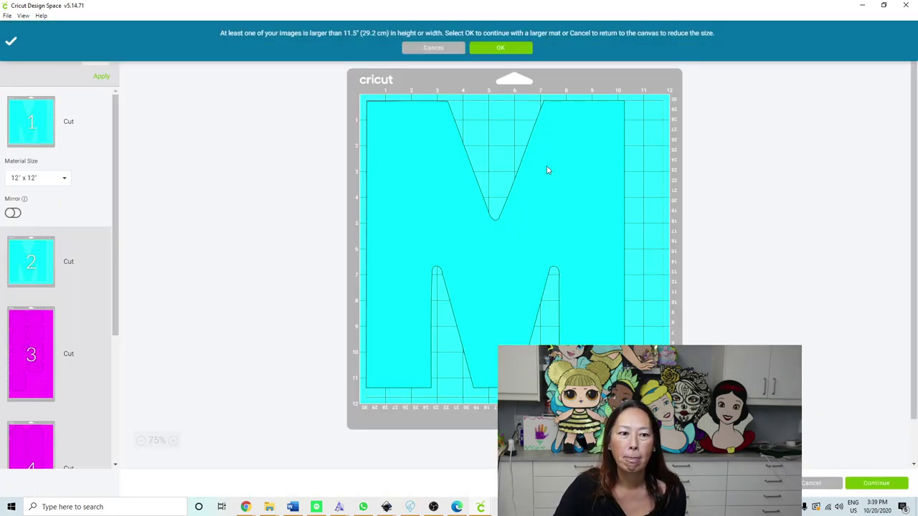
left_click(500, 48)
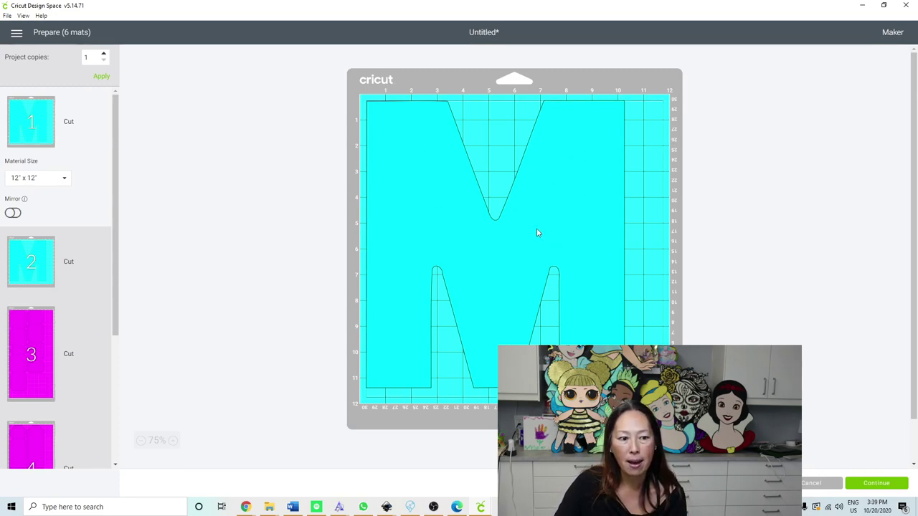
left_click(38, 342)
scroll(520, 248, "down", 3)
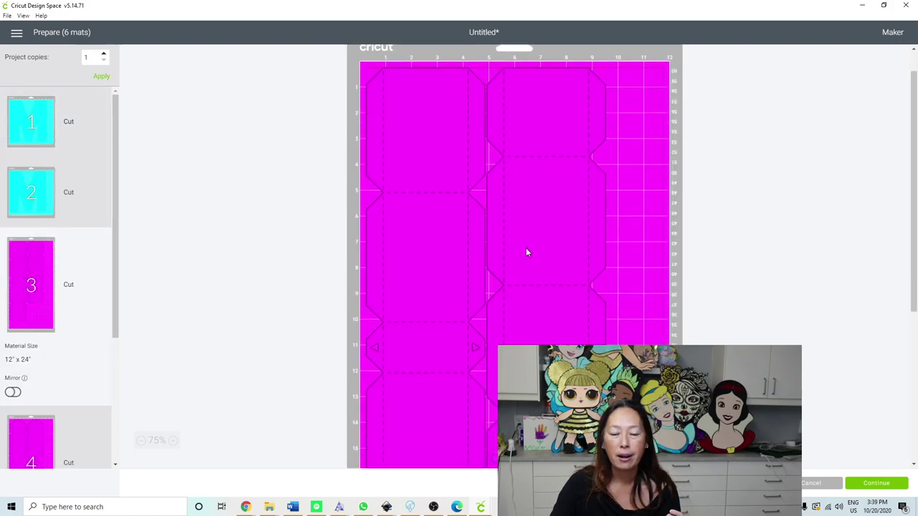
scroll(526, 248, "down", 2)
scroll(620, 315, "down", 1)
scroll(622, 294, "down", 3)
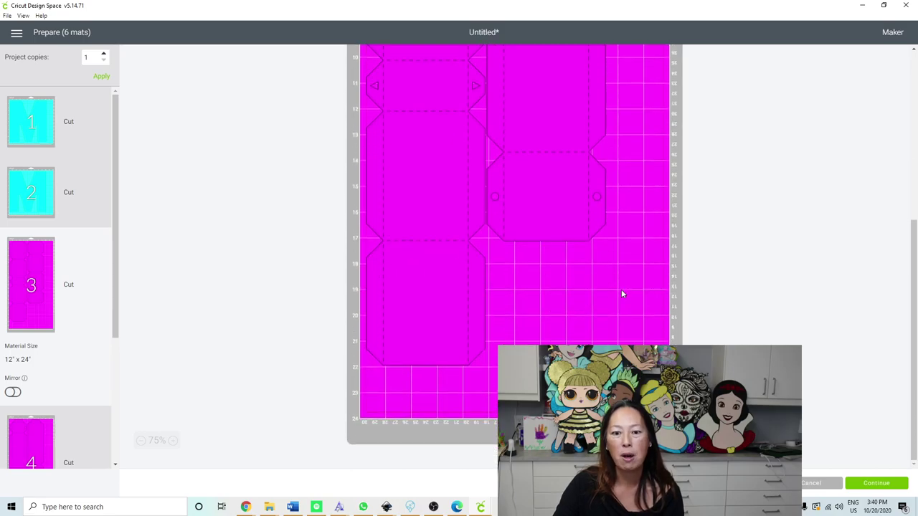
left_click(46, 428)
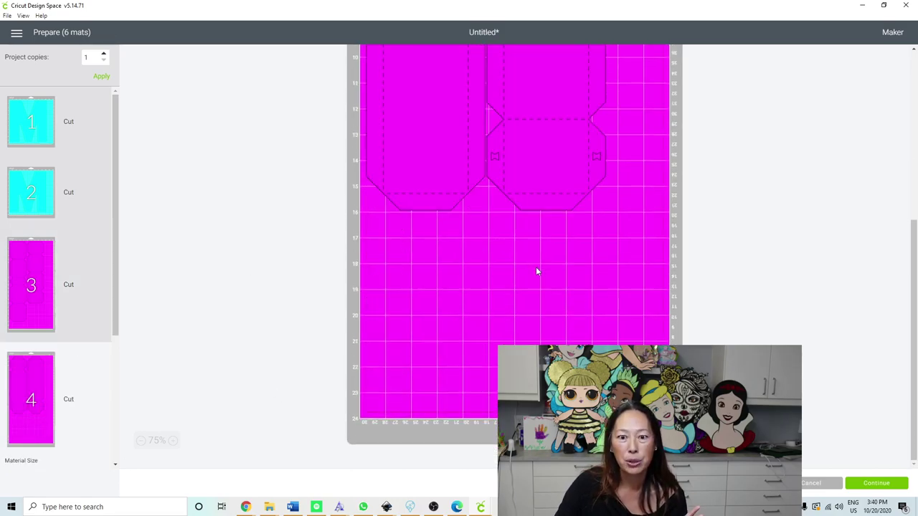
scroll(104, 301, "down", 3)
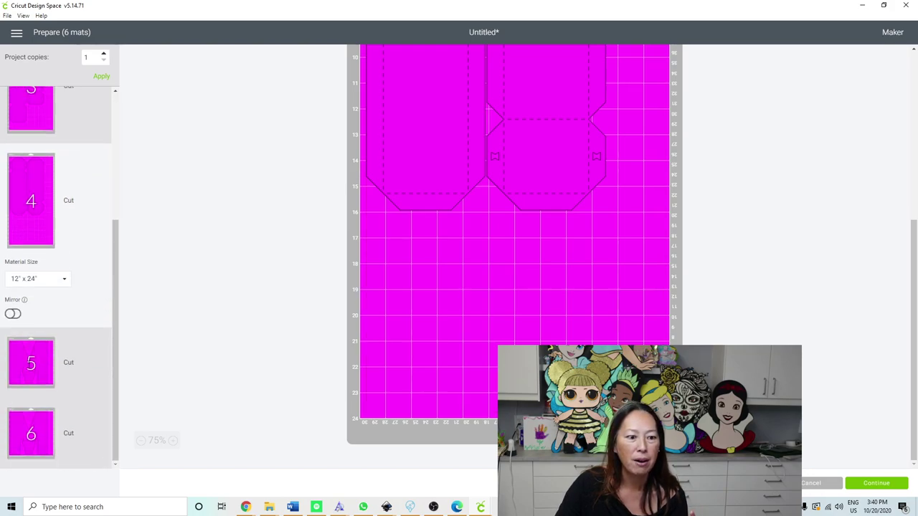
left_click(31, 363)
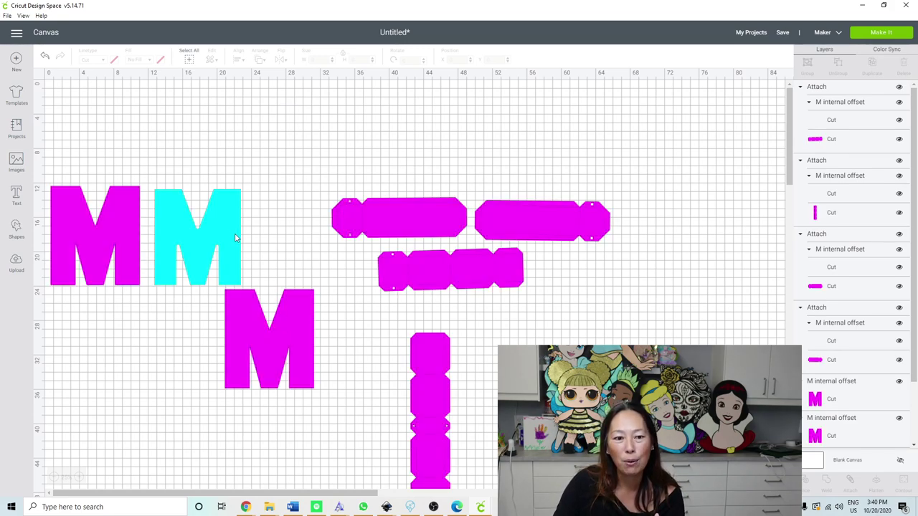
Return the magenta M onto the cyan M and stand the top-left strip upright.
left_click_drag(276, 315, 219, 208)
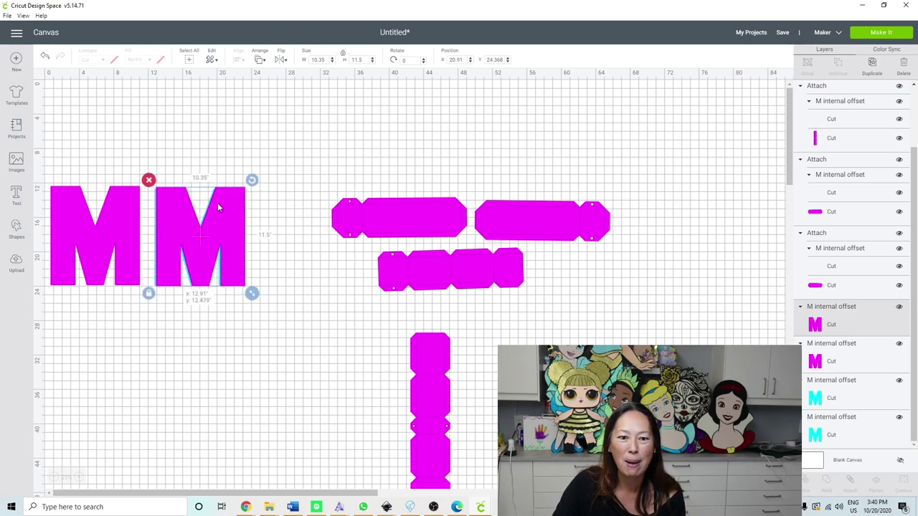
left_click(388, 212)
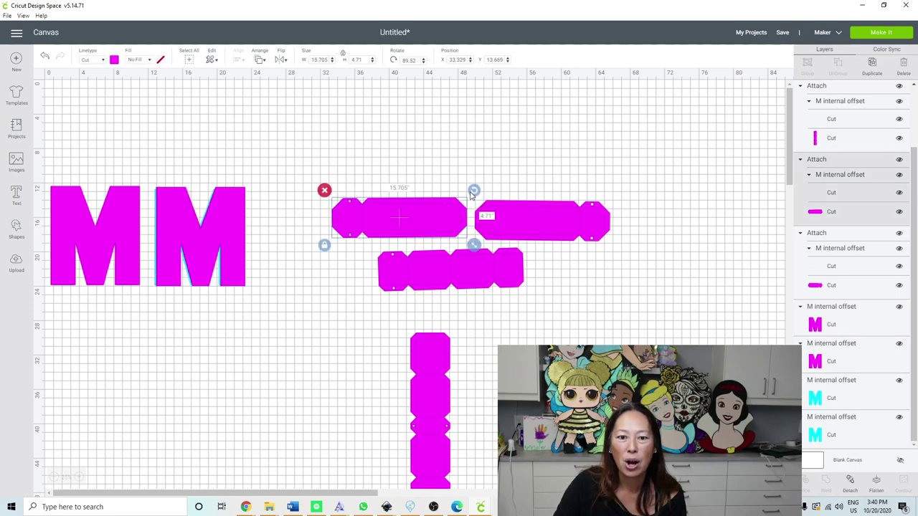
left_click_drag(473, 192, 373, 145)
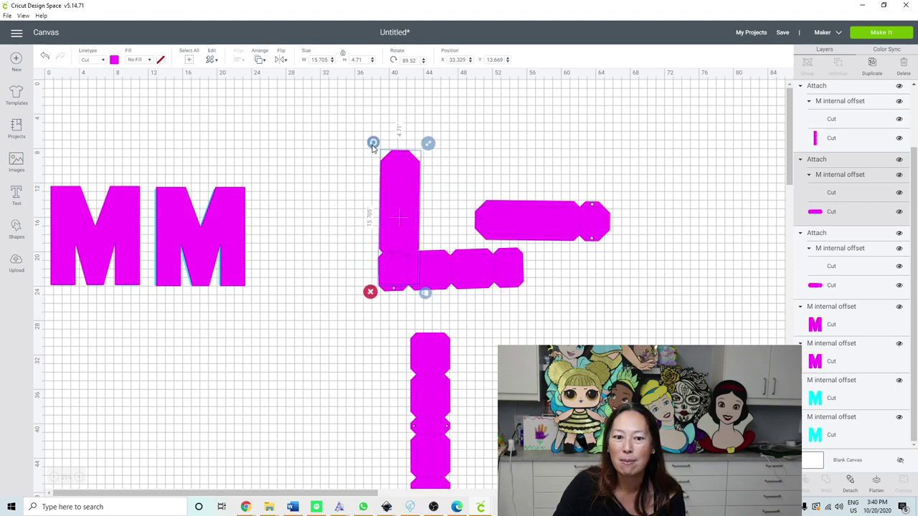
left_click_drag(399, 178, 289, 184)
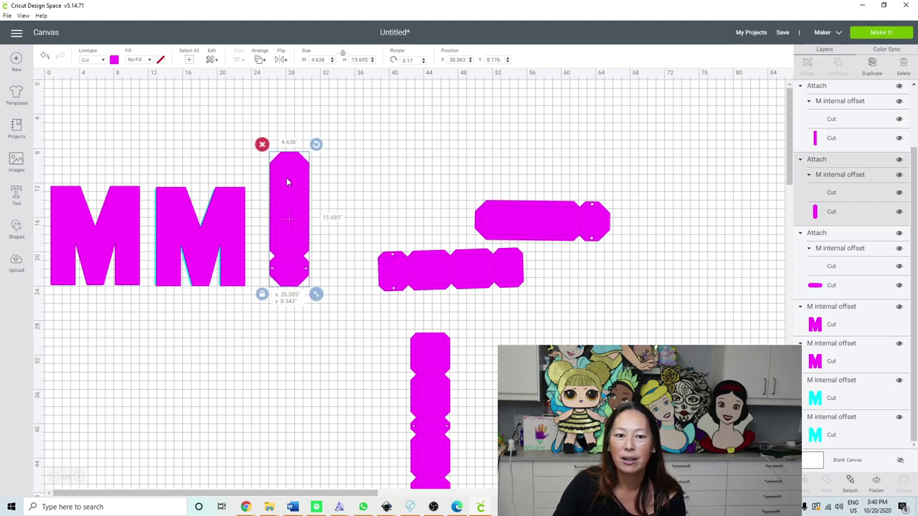
Stand the lower strip upright and line the upright strips up beside the Ms.
left_click(520, 259)
left_click_drag(532, 241, 428, 202)
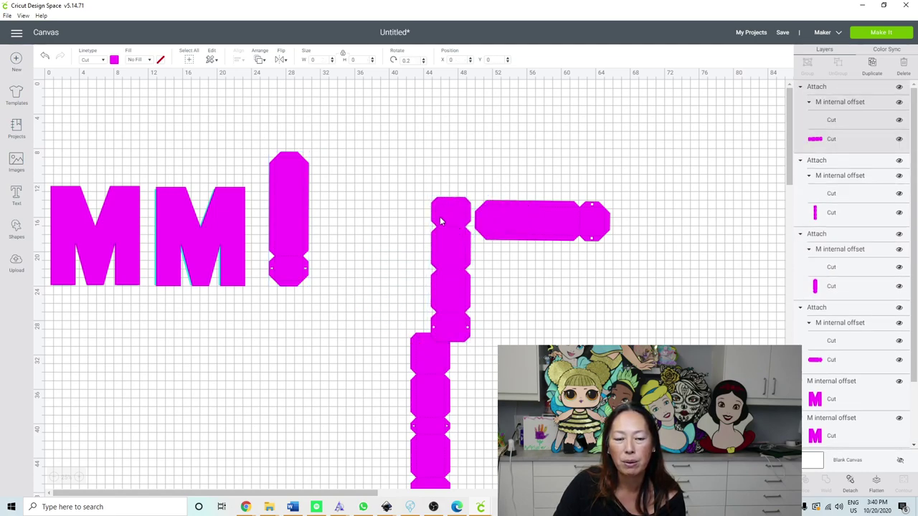
left_click_drag(460, 234, 324, 190)
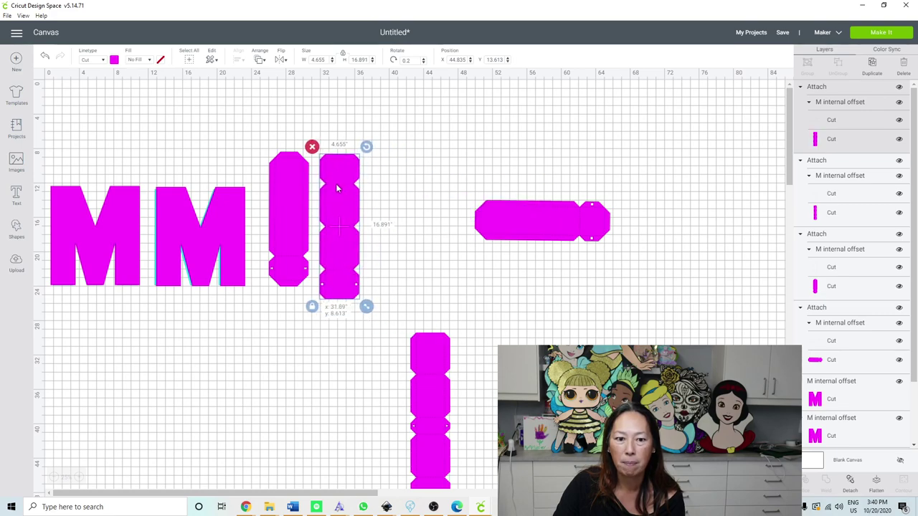
left_click_drag(430, 373, 417, 287)
left_click_drag(402, 158, 394, 216)
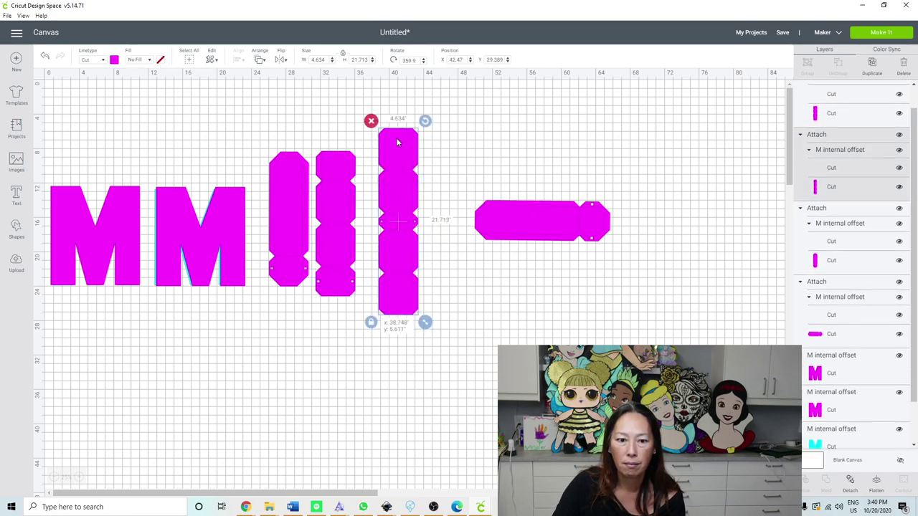
Stand the last strip upright and marquee-select all the pieces.
left_click(606, 206)
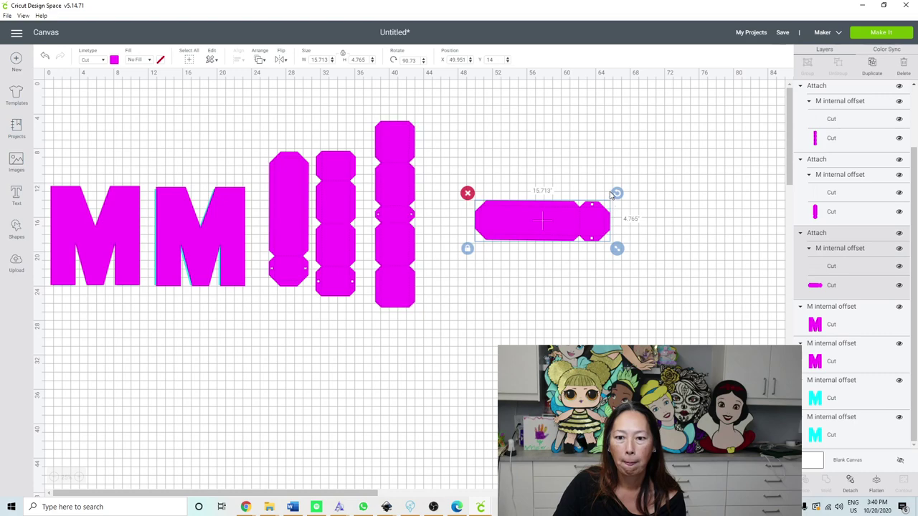
left_click_drag(615, 195, 514, 164)
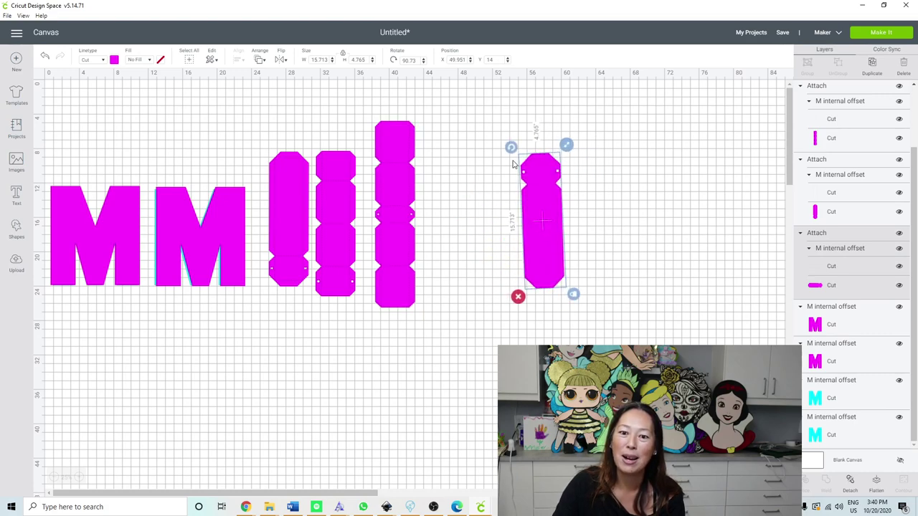
left_click(494, 328)
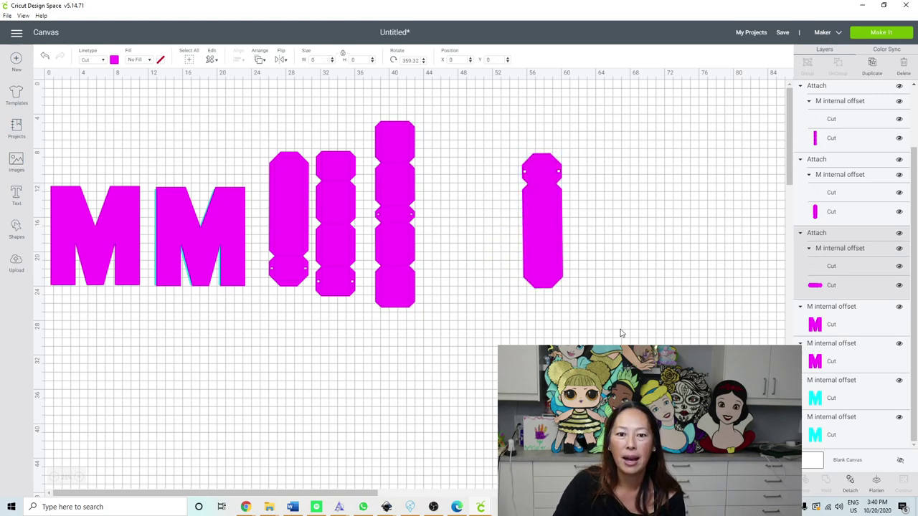
left_click_drag(622, 329, 62, 202)
Select every piece on the canvas and align them all along their bottom edges.
left_click_drag(100, 155, 222, 75)
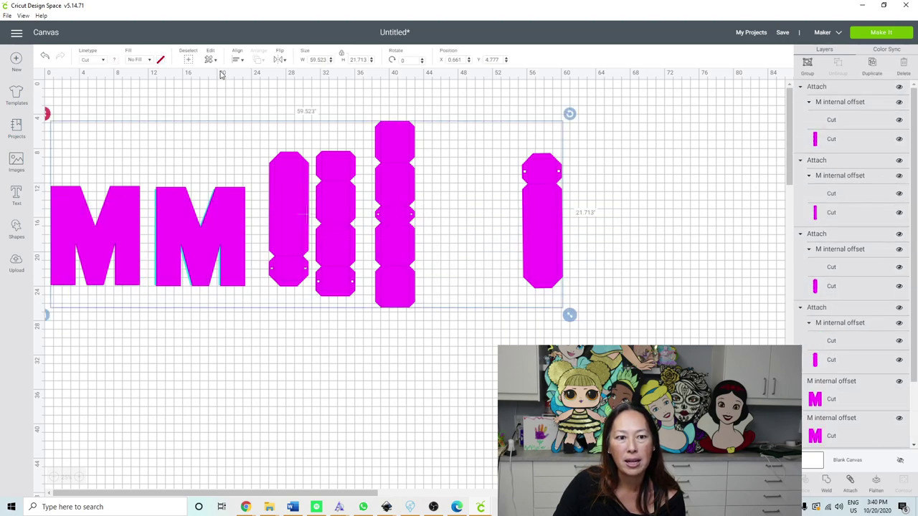
left_click(237, 63)
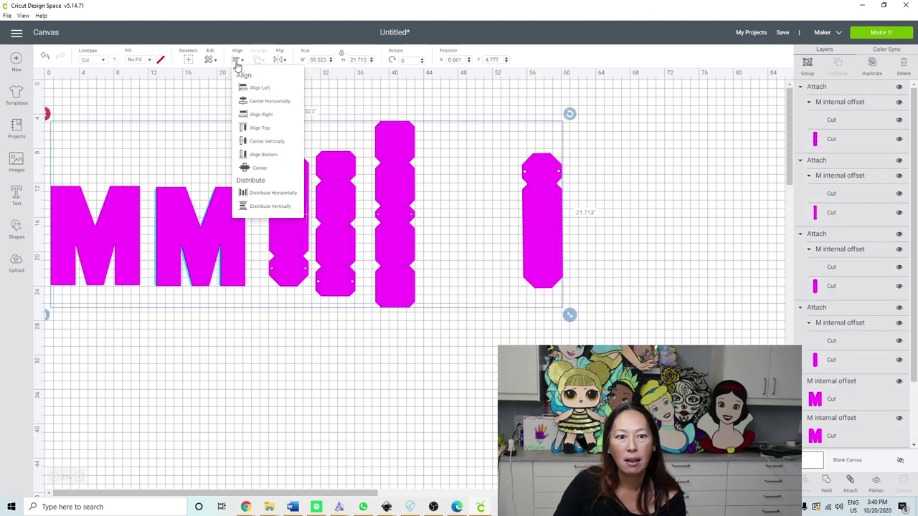
left_click(274, 159)
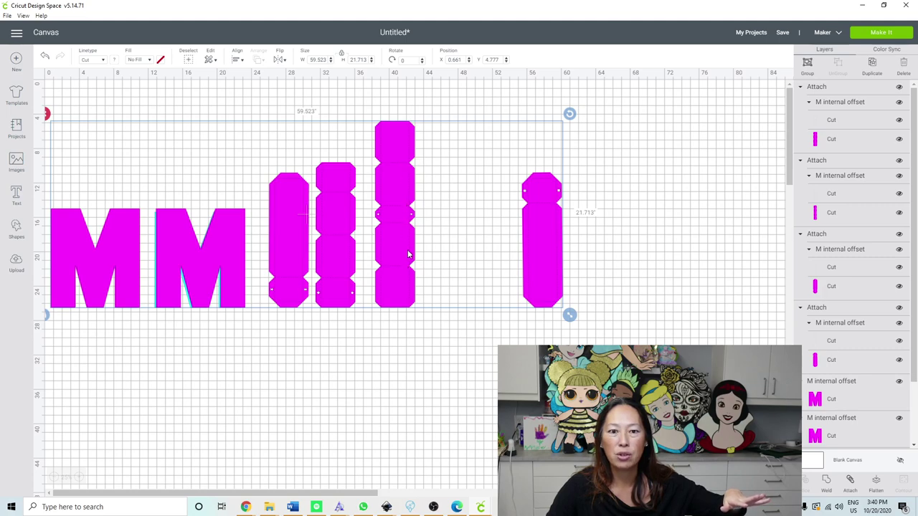
Scale the selection to 23.5 in tall, then check the tallest strip and second M face.
left_click(360, 60)
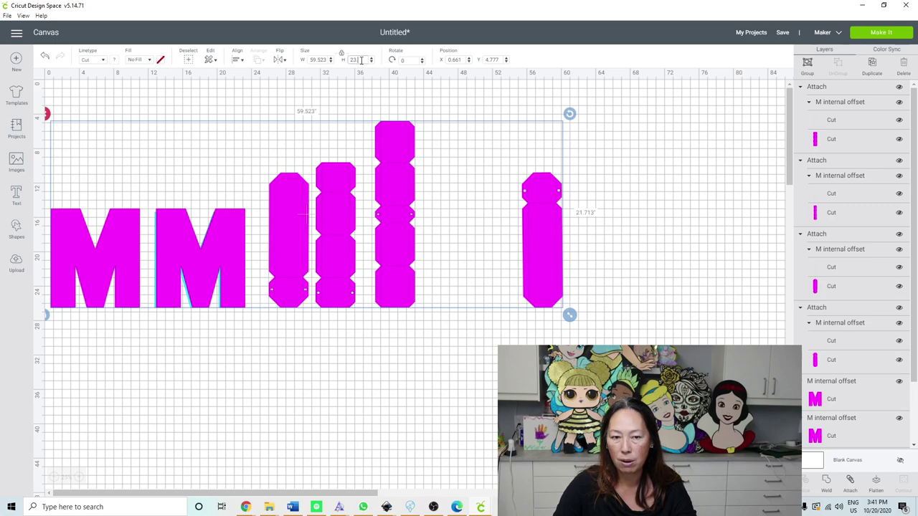
type(".5")
key("Tab")
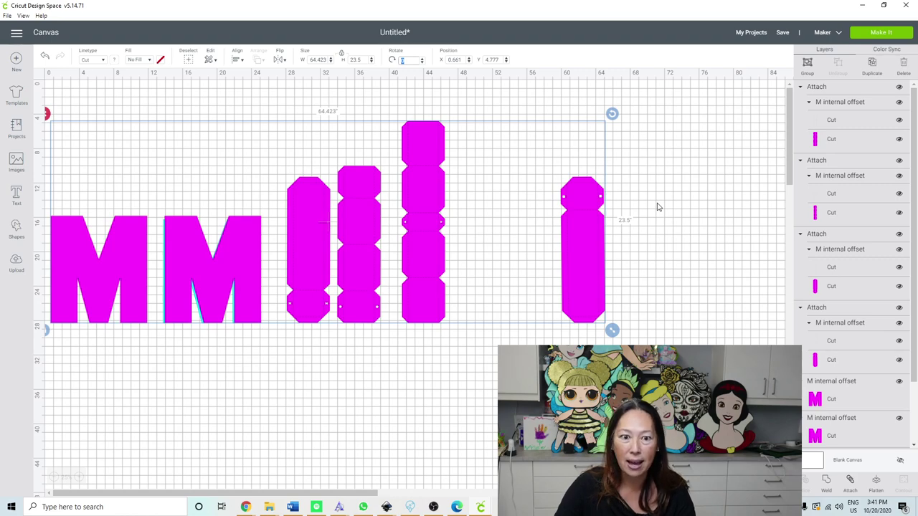
left_click(420, 225)
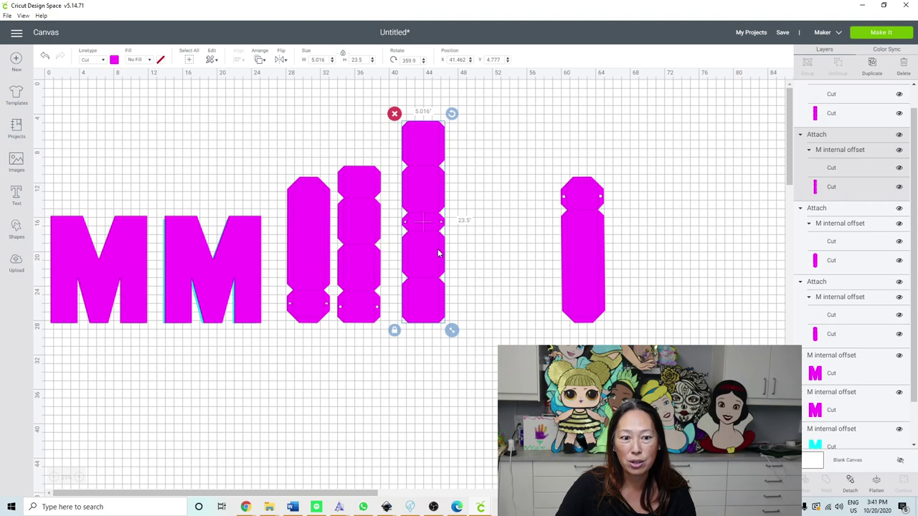
left_click(255, 248)
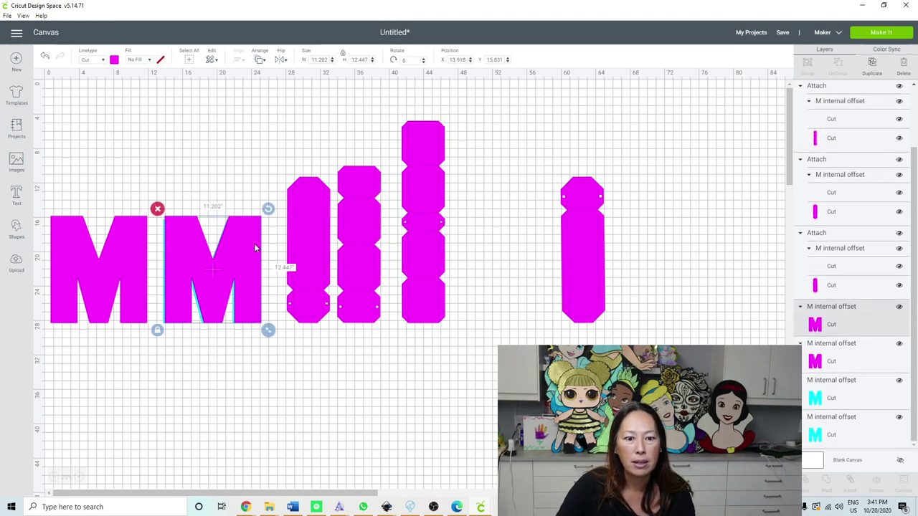